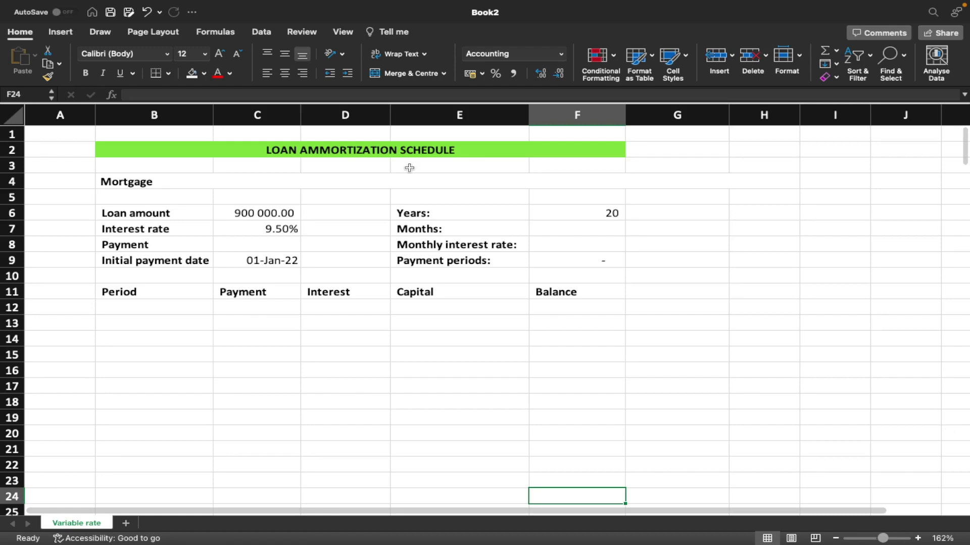
Step: Review the mortgage inputs: loan amount, interest rate, payment, initial payment date and number of years
left_click(281, 210)
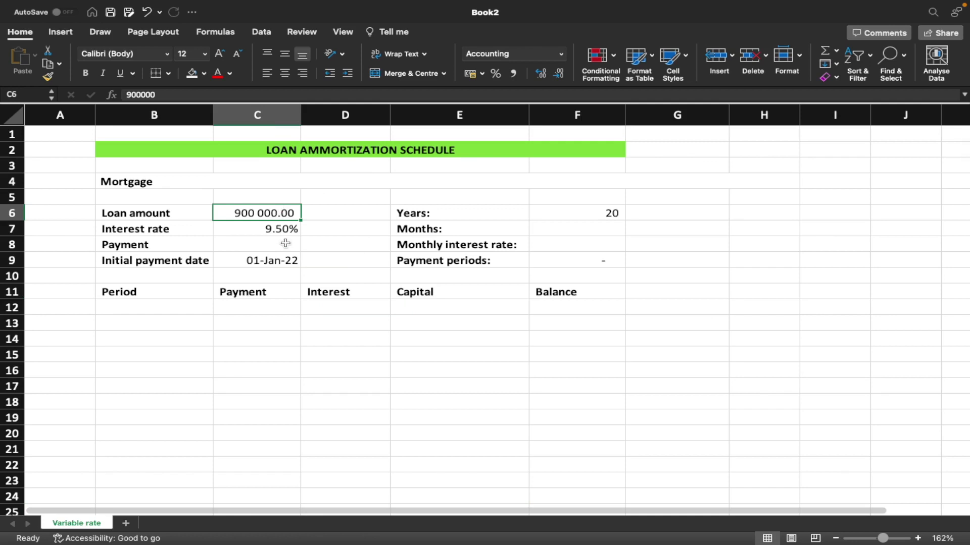
left_click(282, 228)
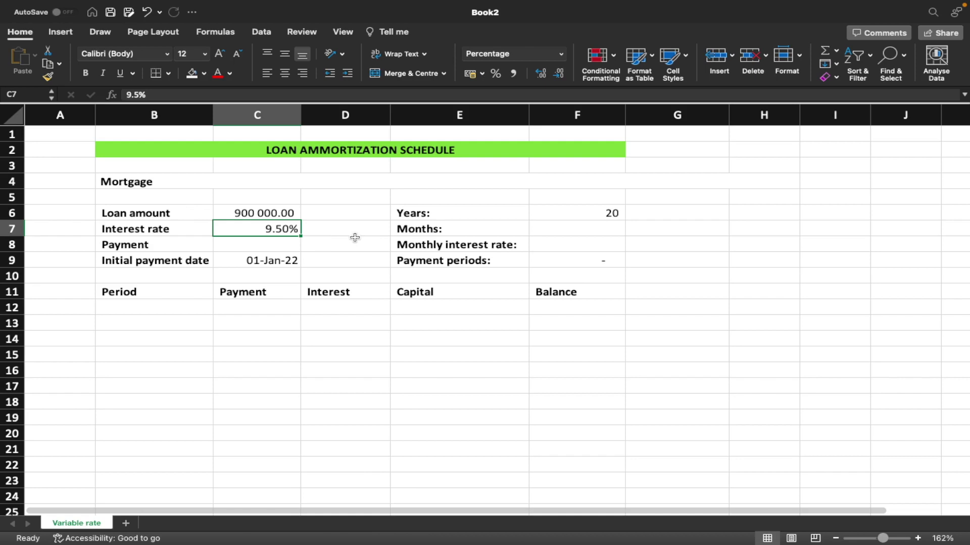
left_click(293, 247)
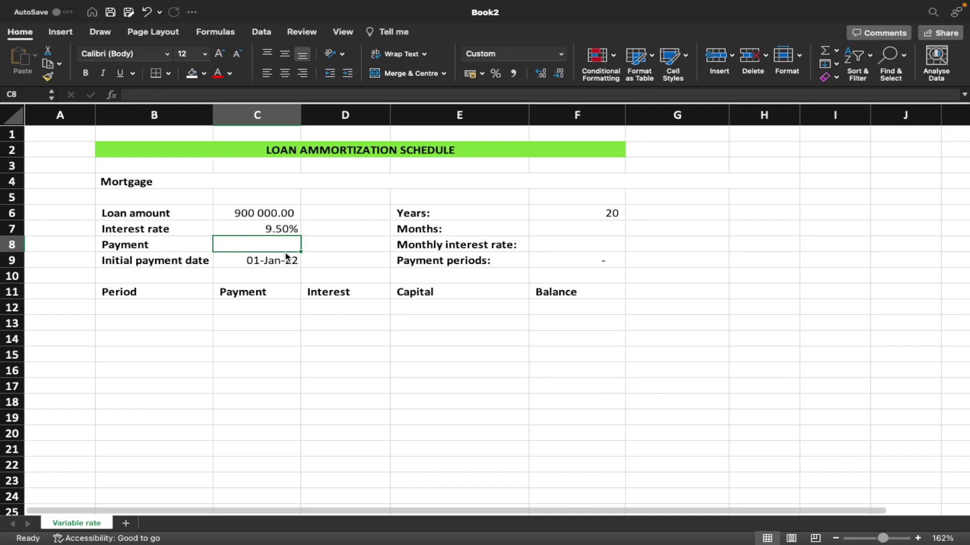
double_click(285, 258)
key("Return")
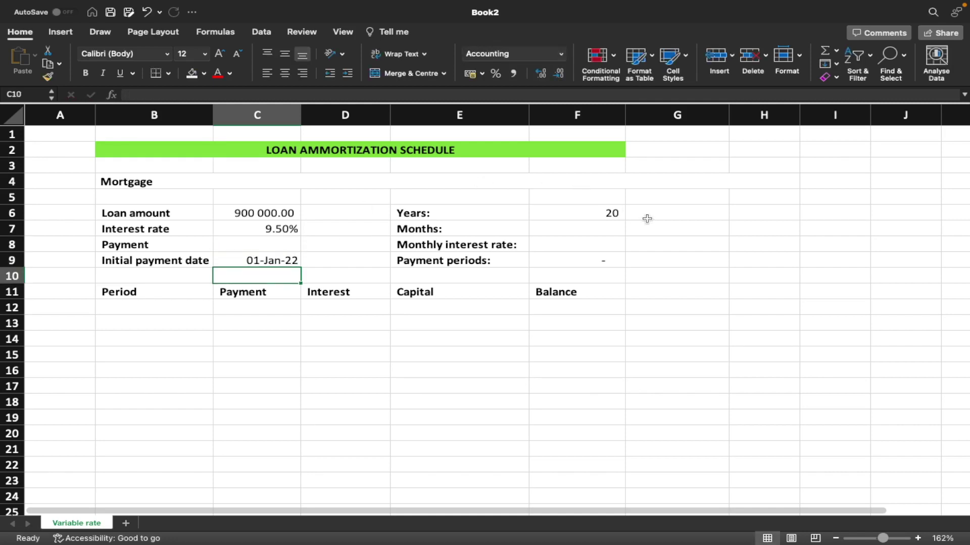
left_click(617, 212)
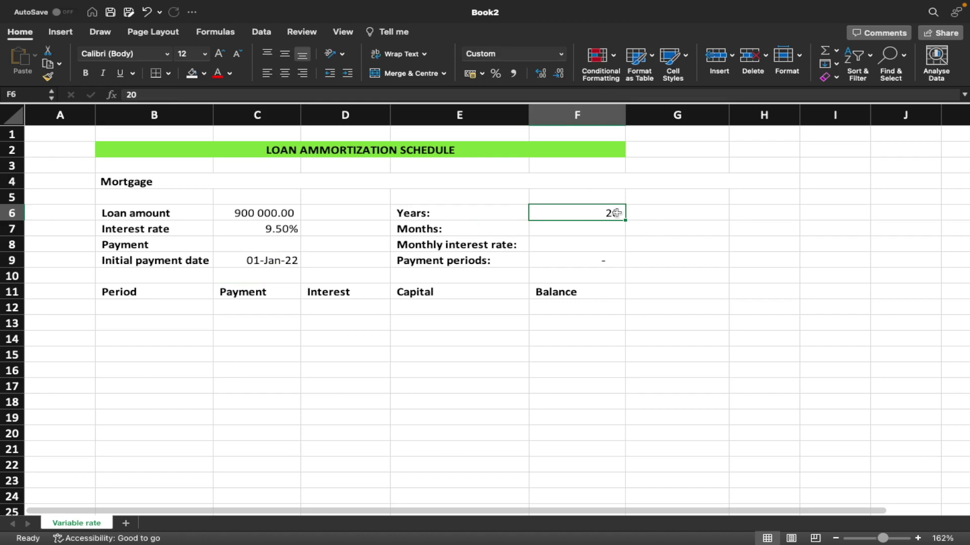
Step: Calculate the number of months in F7 by multiplying the years in F6 by 12
left_click(605, 228)
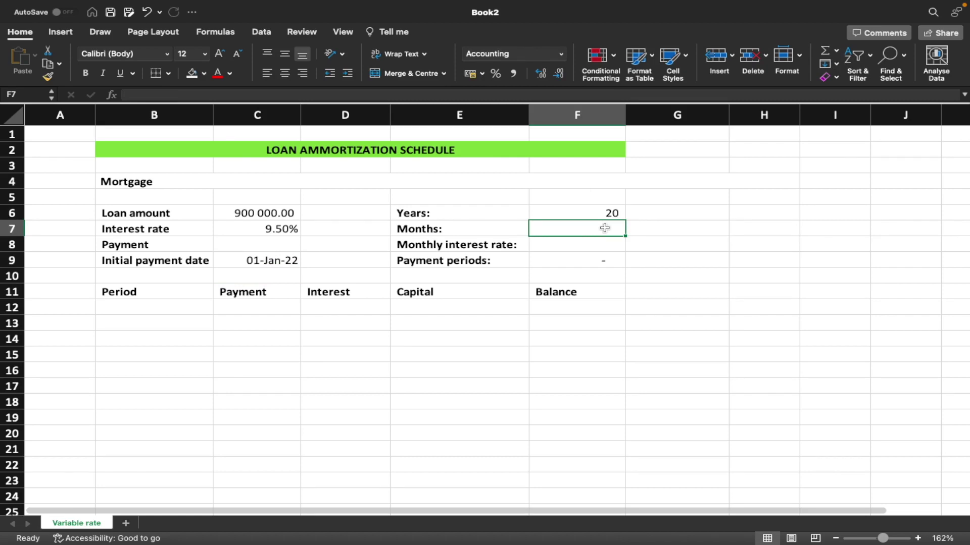
type("=")
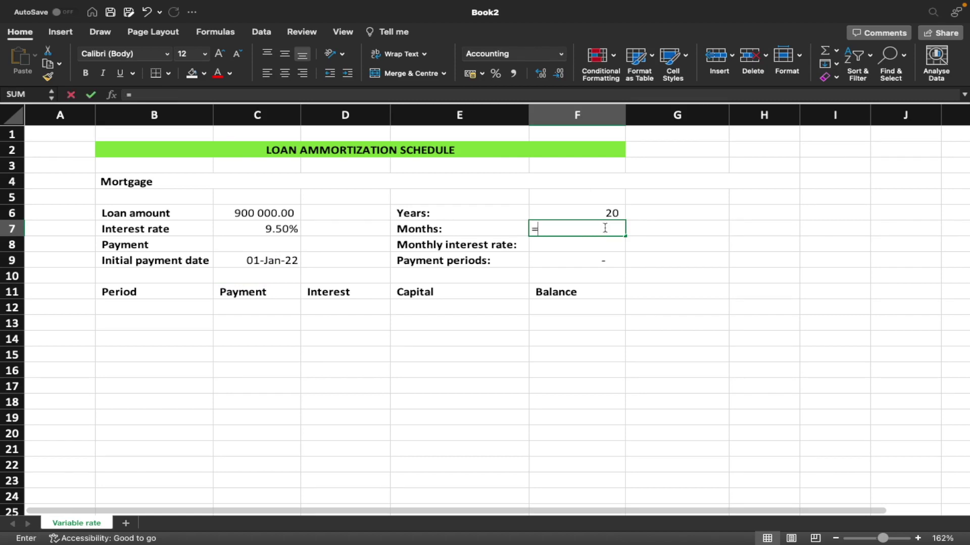
key("Up")
type("*12")
key("Return")
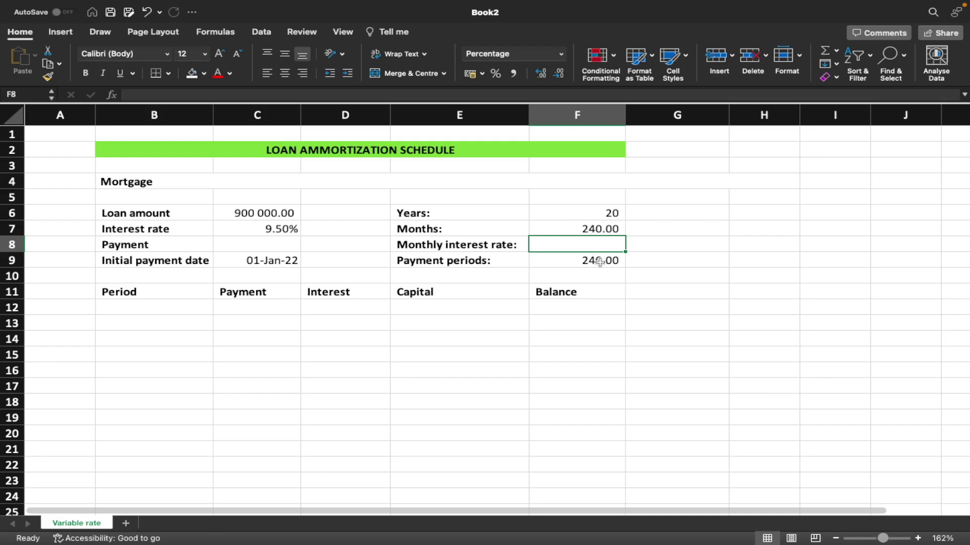
Step: Enter 0 and 1 as the first two period numbers in B12 and B13
left_click(172, 302)
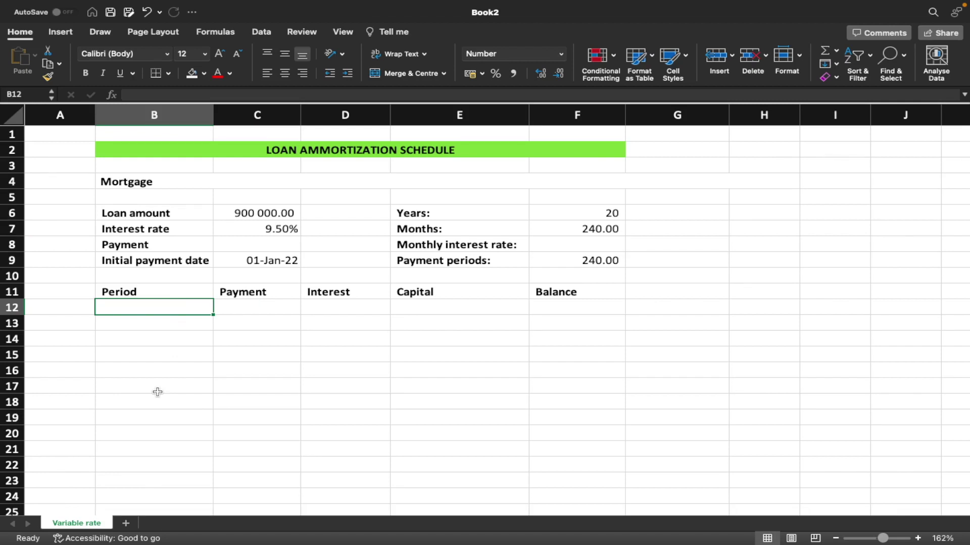
type("0")
key("Return")
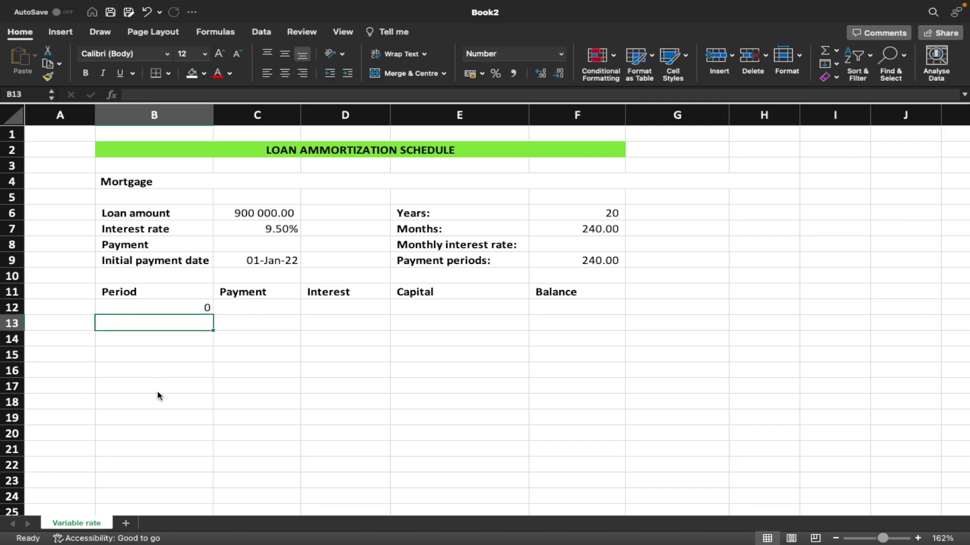
type("1")
key("Return")
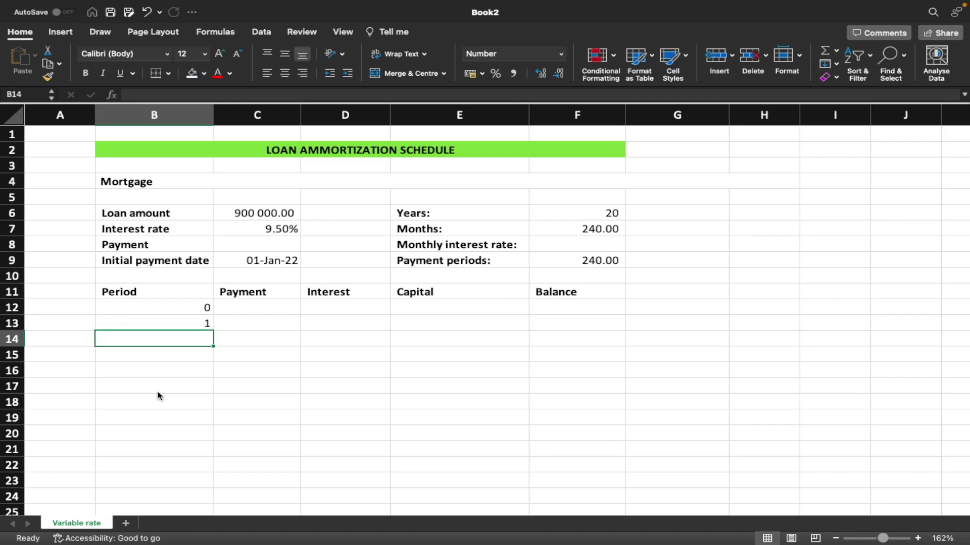
Step: Fill the Period column from B13 down to B252 as a series ending at 240, and check both ends
left_click(204, 323)
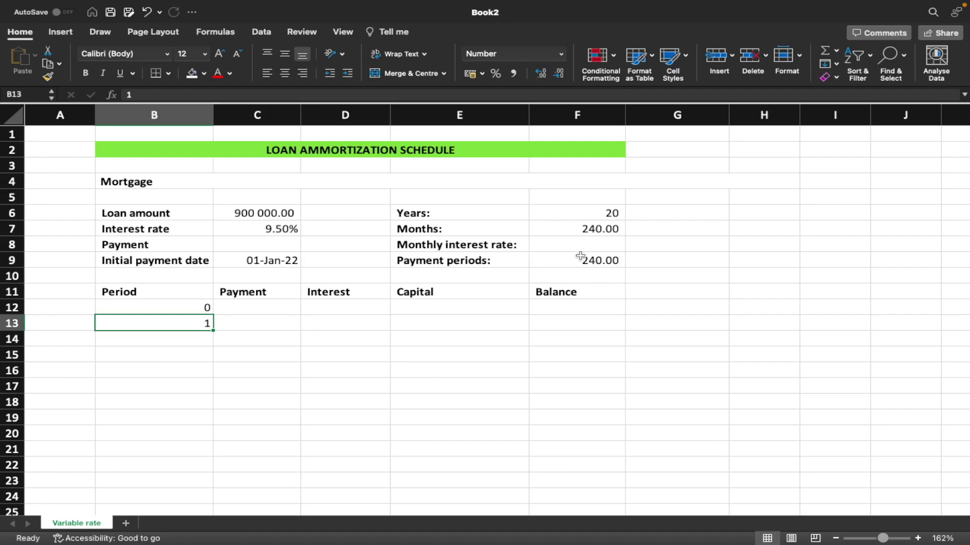
left_click_drag(215, 333, 228, 498)
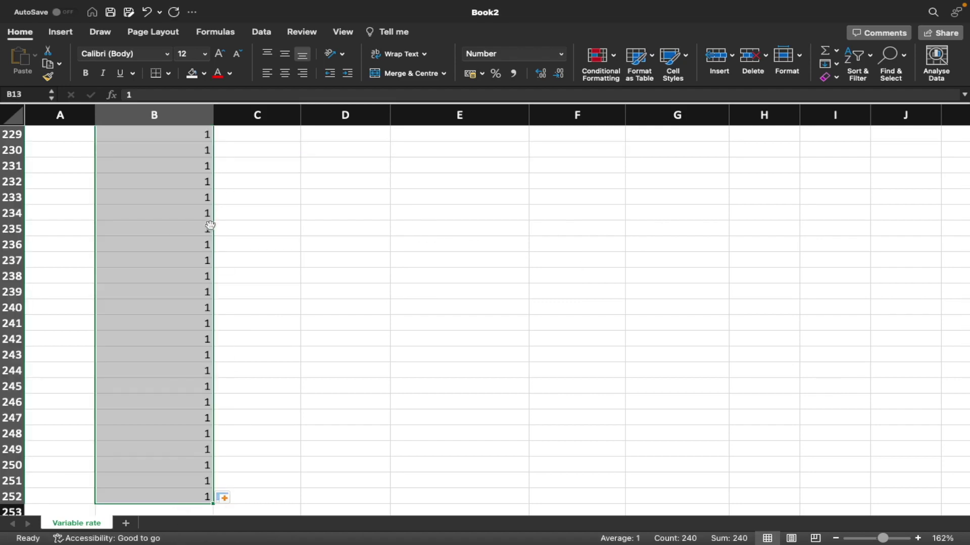
left_click(224, 499)
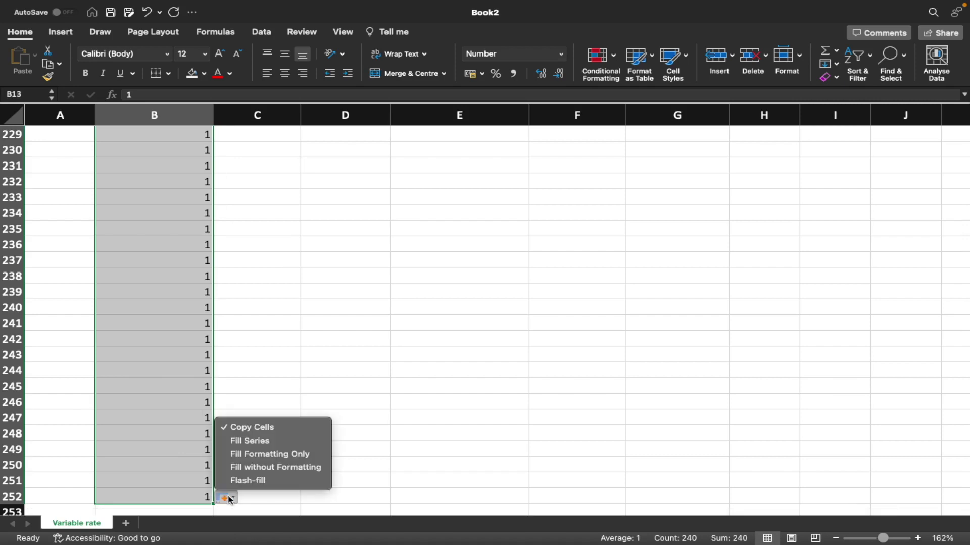
left_click(253, 439)
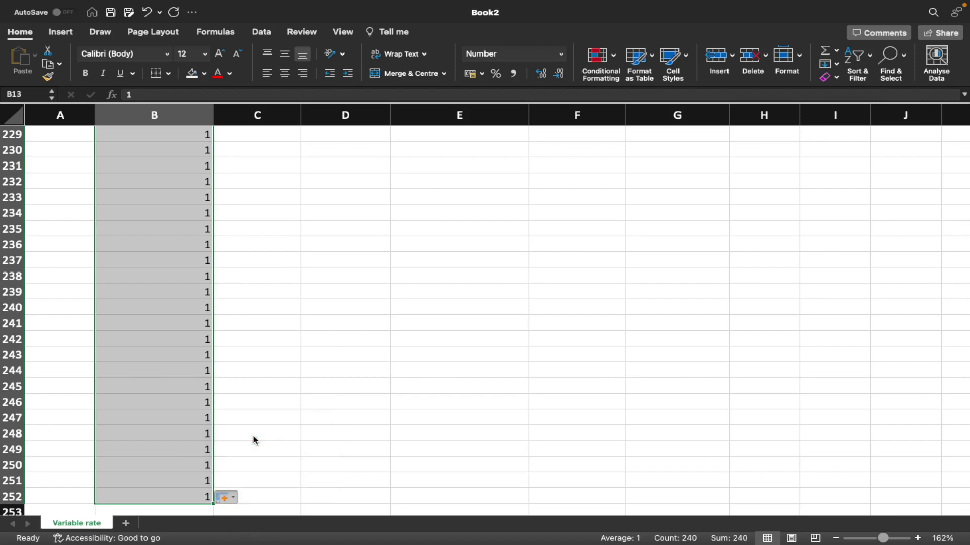
left_click(178, 371)
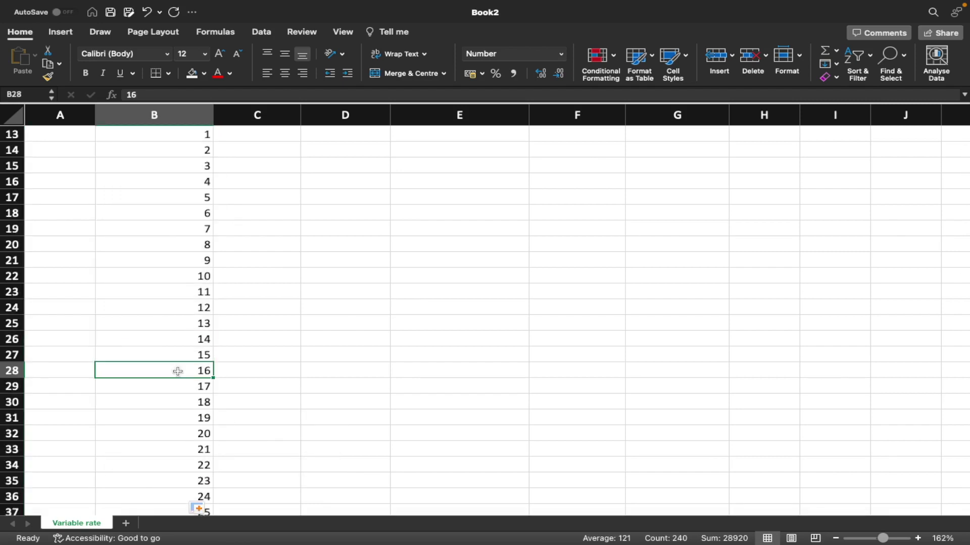
key("super+Down")
scroll(177, 371, "down", 5)
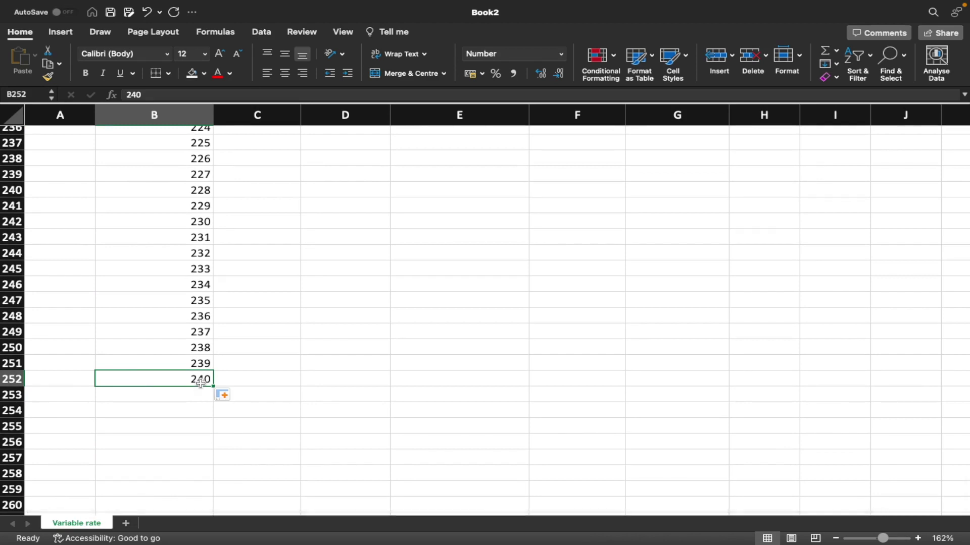
key("super+Up")
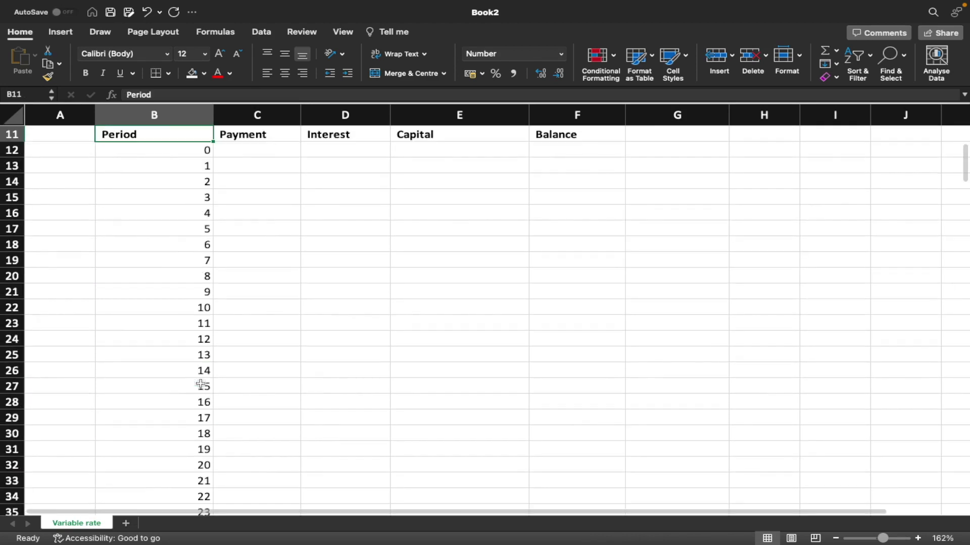
scroll(537, 170, "up", 3)
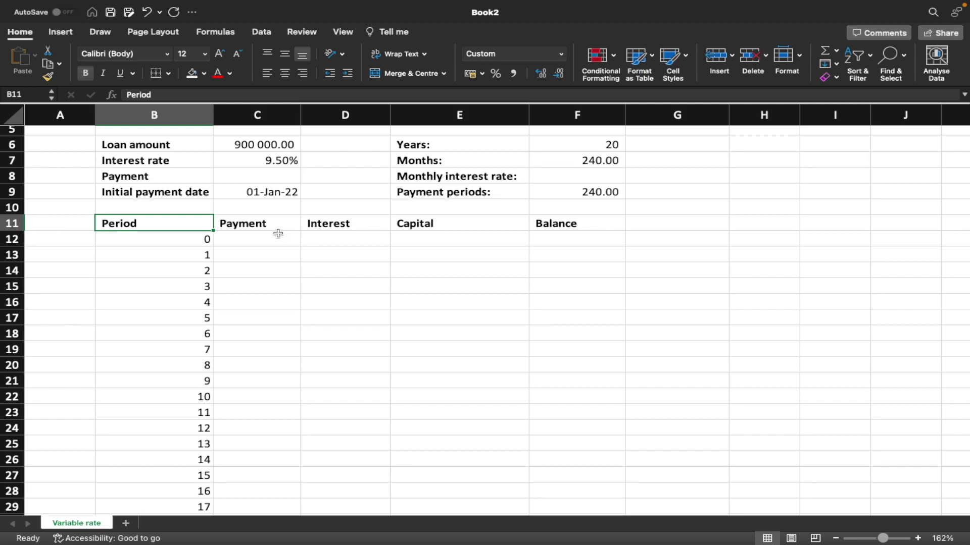
Step: Move the Payment, Interest, Capital and Balance headings one column over, from C11:F11 to D11:G11
key("Down")
left_click_drag(248, 219, 556, 227)
key("super+c")
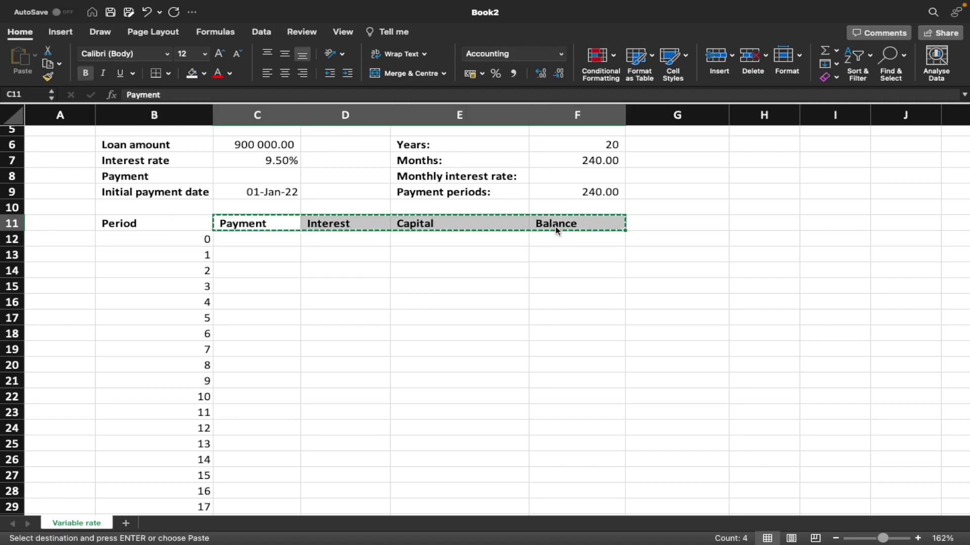
left_click(331, 225)
key("Return")
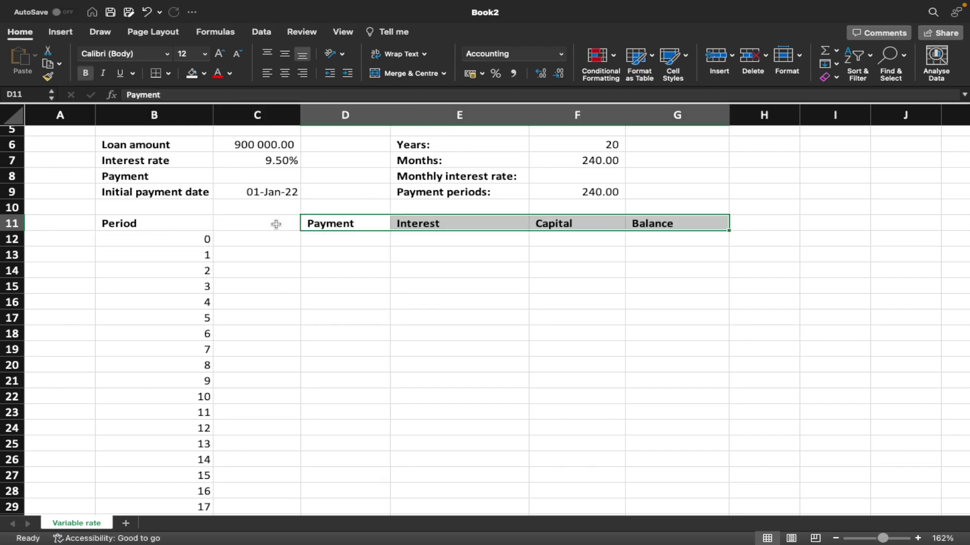
Step: Add a bold Rate heading in the emptied cell C11
left_click(276, 224)
type("Rat")
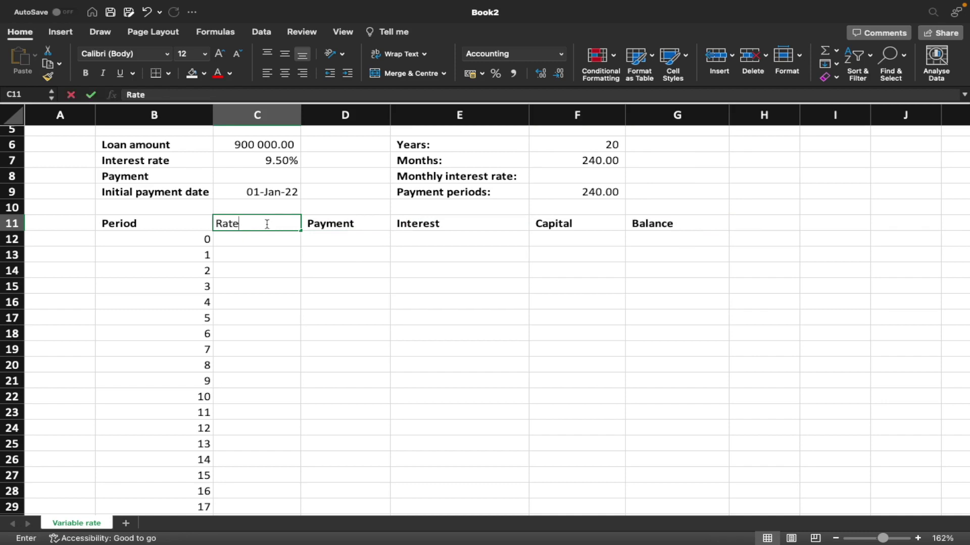
type("e")
key("Return")
left_click(266, 222)
key("super+b")
key("Return")
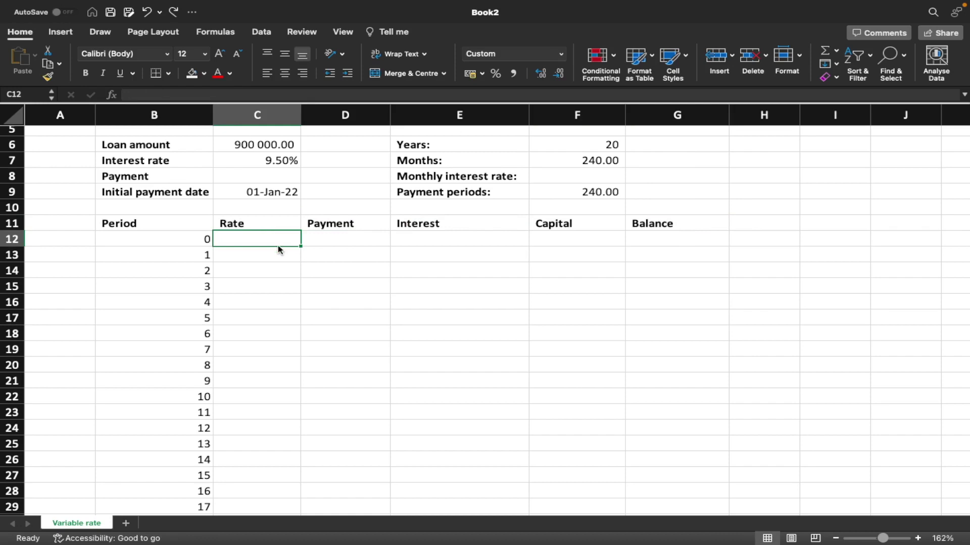
Step: Set the period 0 rate in C12 to the interest rate in C7, formatted as a percentage with two decimals
key("BackSpace")
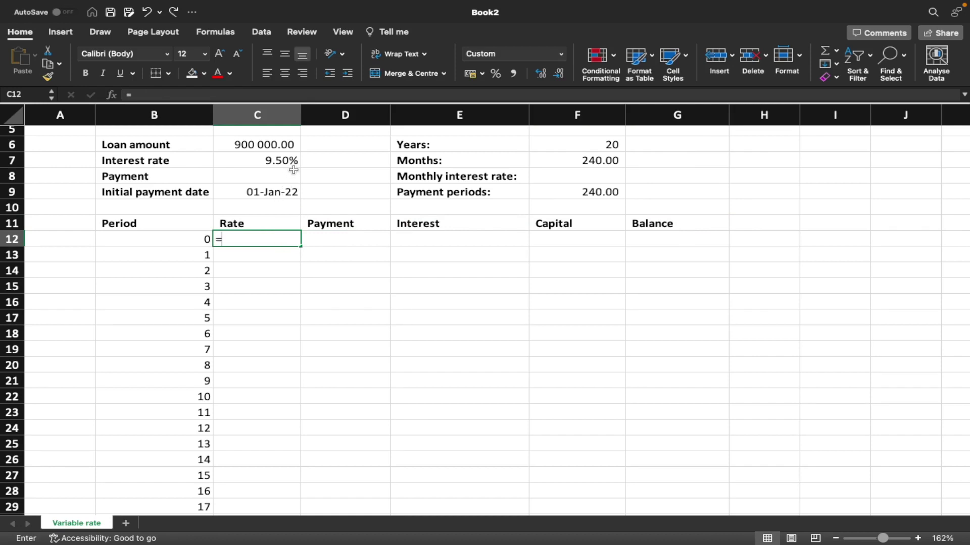
type("=")
left_click(292, 164)
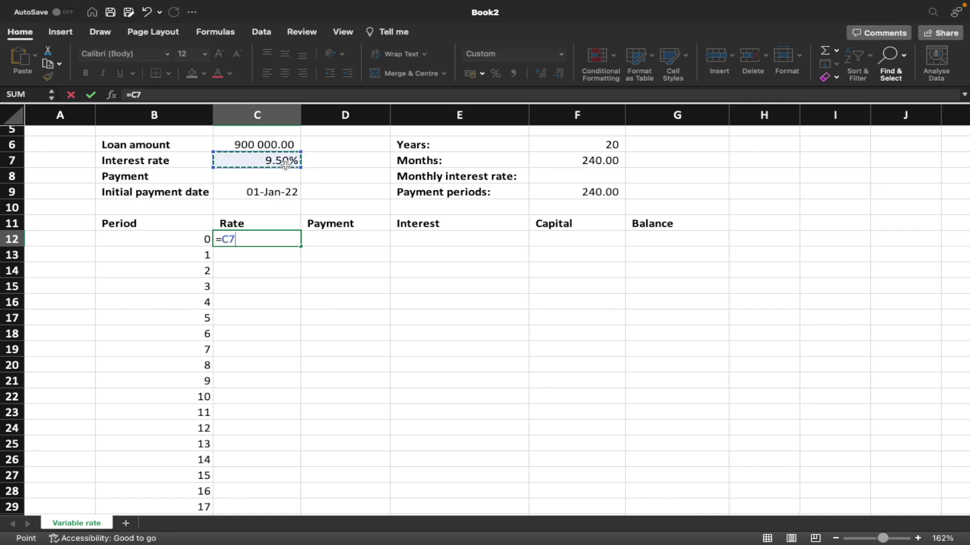
key("Return")
left_click(253, 240)
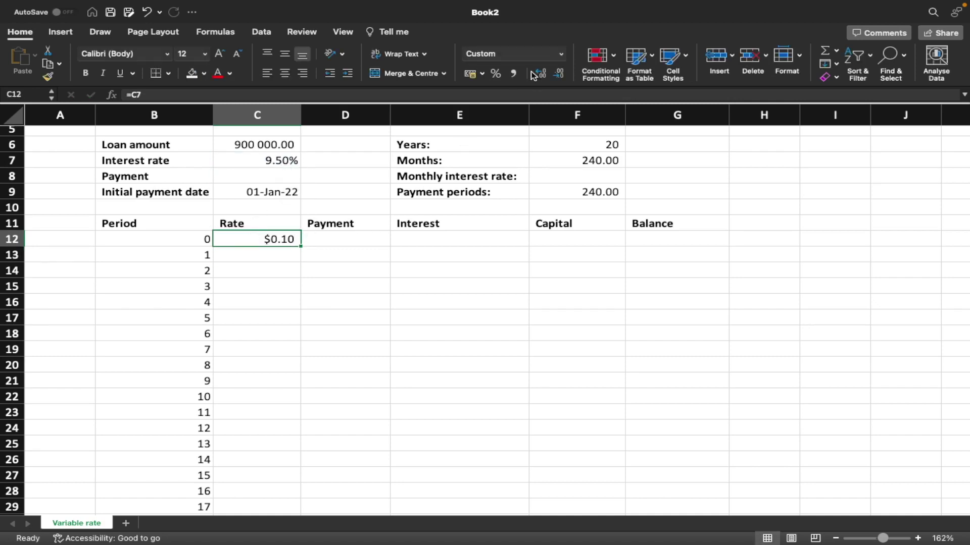
left_click(495, 75)
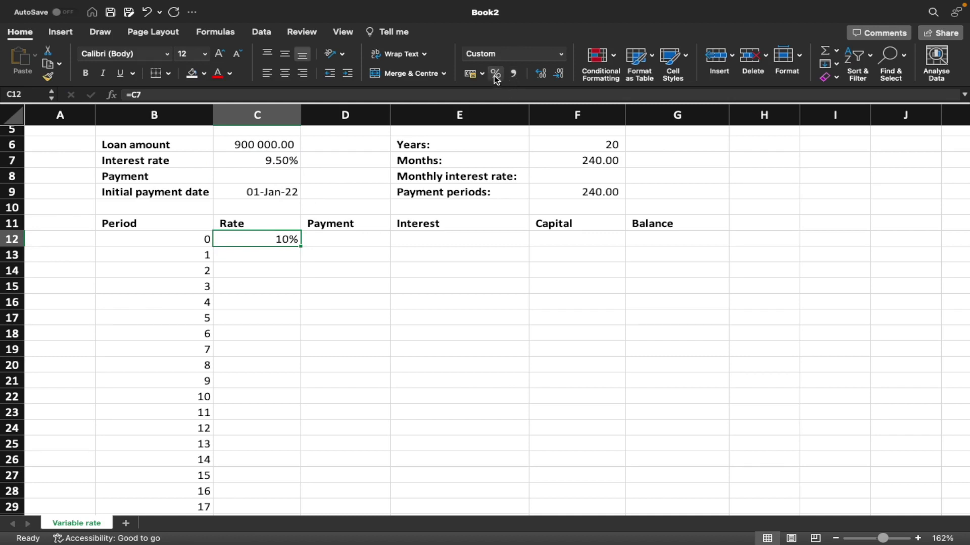
left_click(544, 71)
left_click(544, 72)
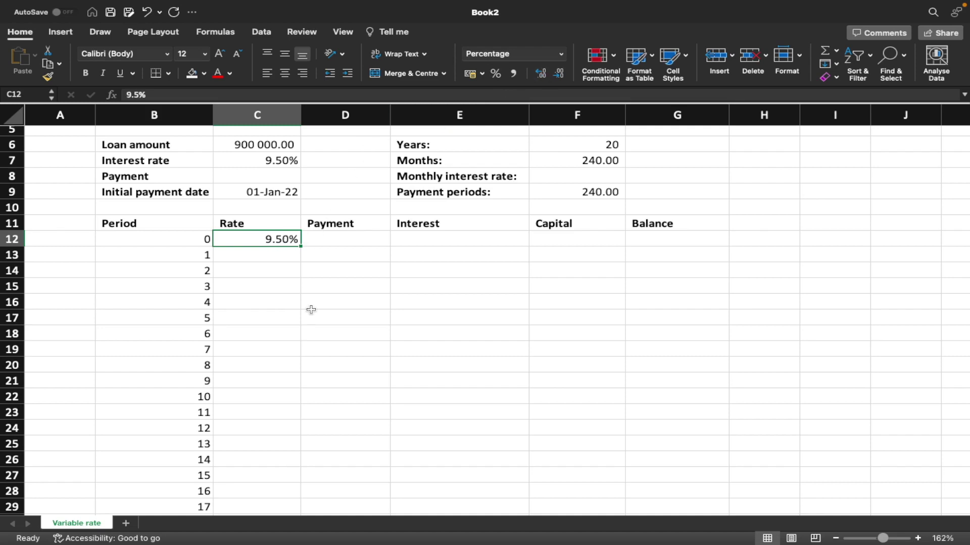
Step: Copy the 9.5% rate from C12 down the Rate column to period 240 and check the last row
double_click(302, 248)
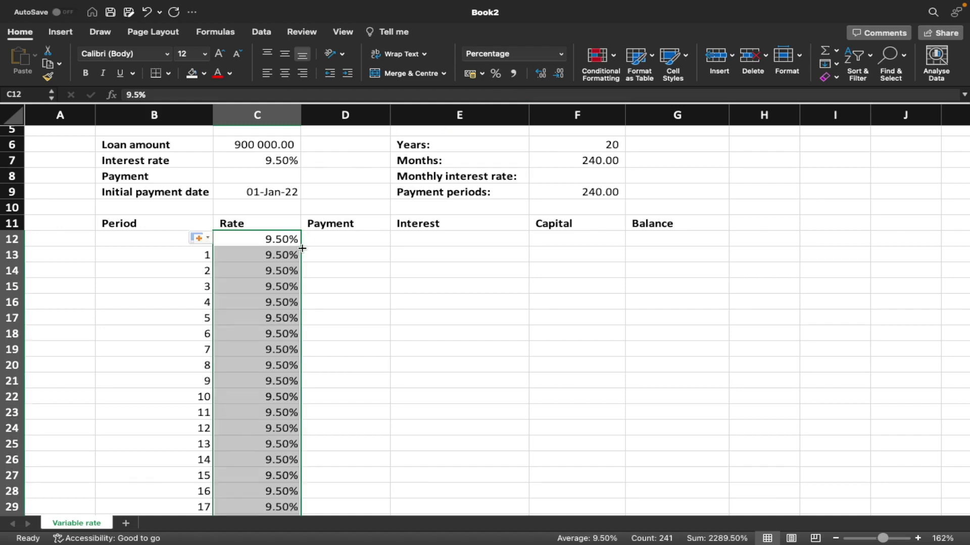
key("Left")
key("Right")
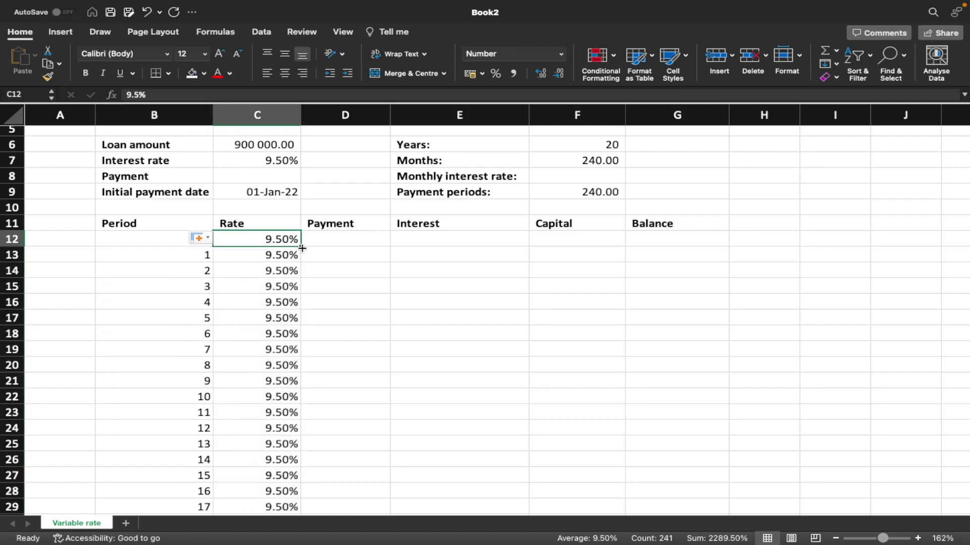
key("super+Down")
scroll(302, 248, "down", 2)
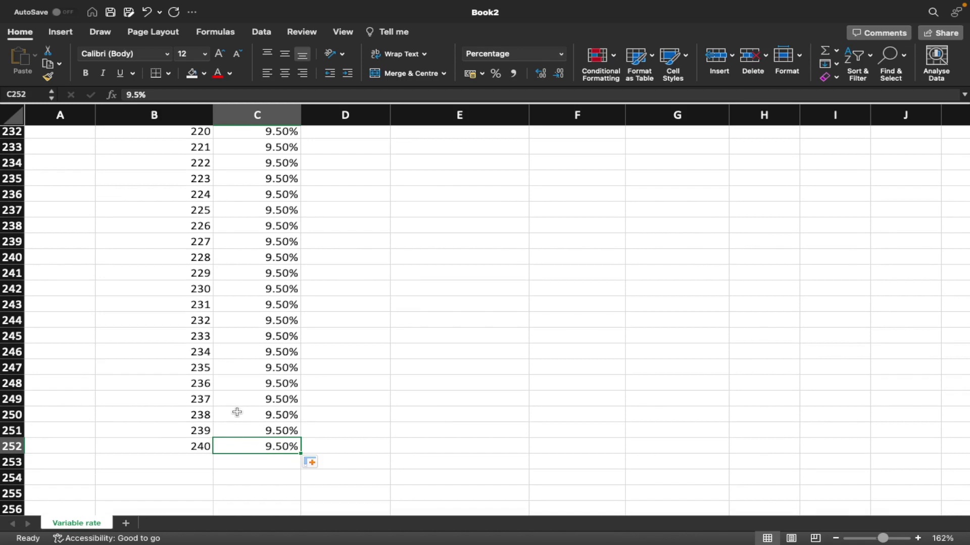
key("super+Up")
key("Right")
key("Down")
key("Down")
key("Down")
scroll(730, 498, "up", 1)
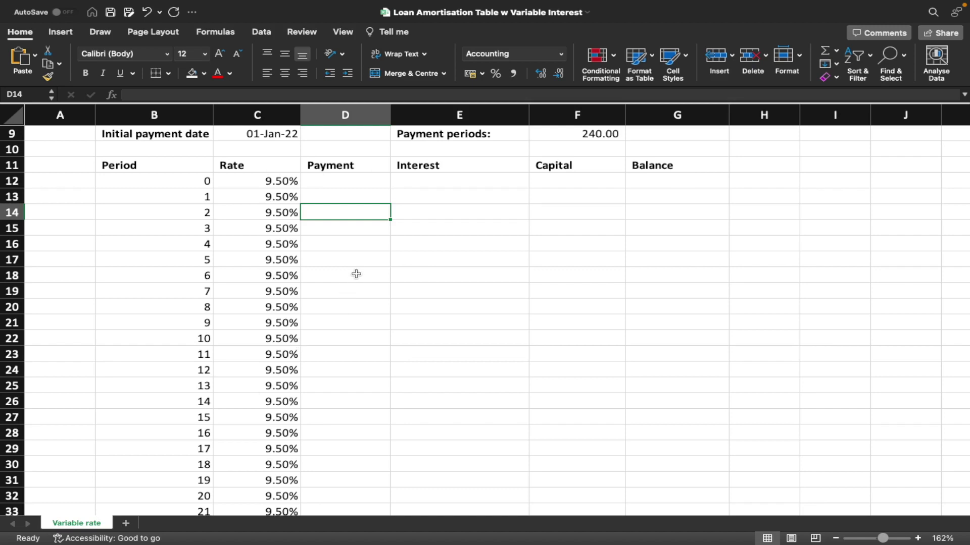
scroll(354, 288, "up", 3)
left_click(352, 301)
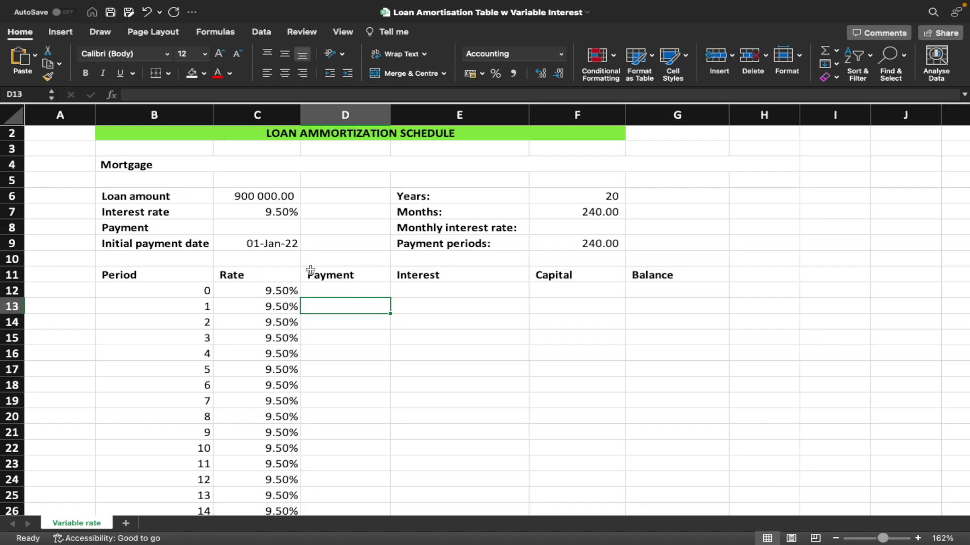
left_click(246, 239)
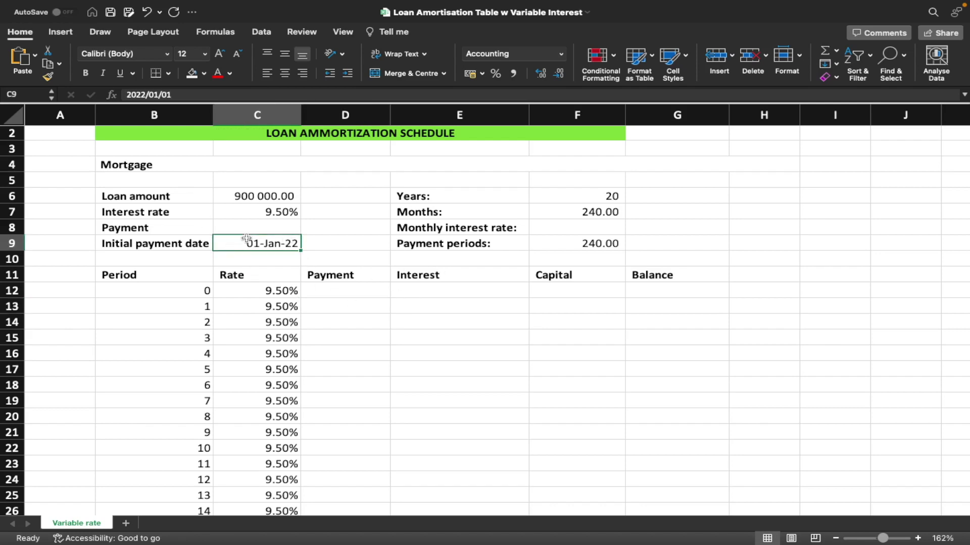
left_click(317, 285)
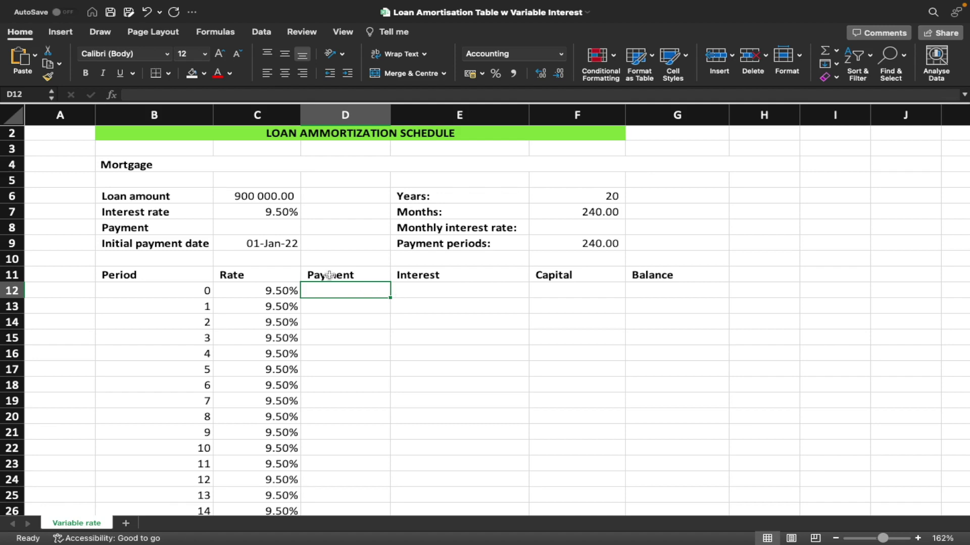
left_click(207, 299)
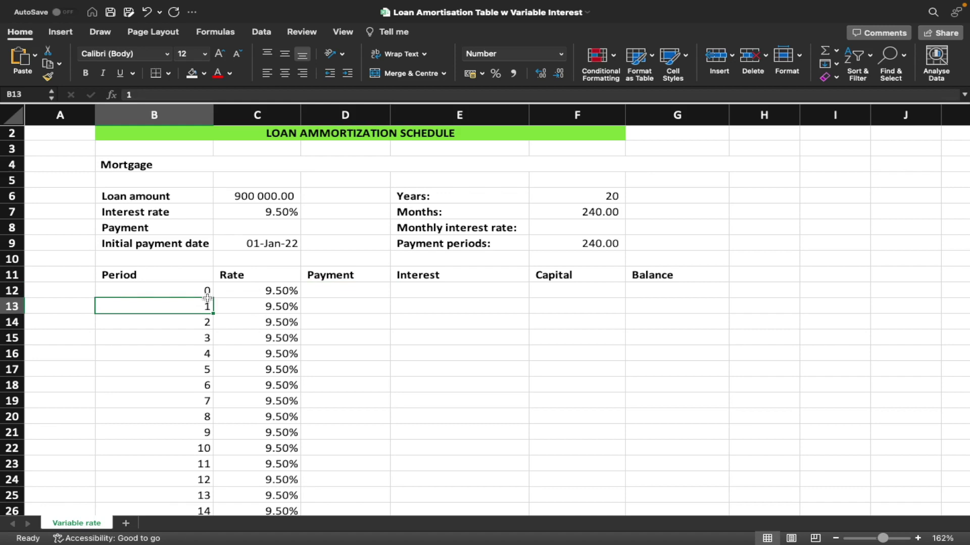
key("Up")
key("Right")
key("Right")
key("Right")
key("Right")
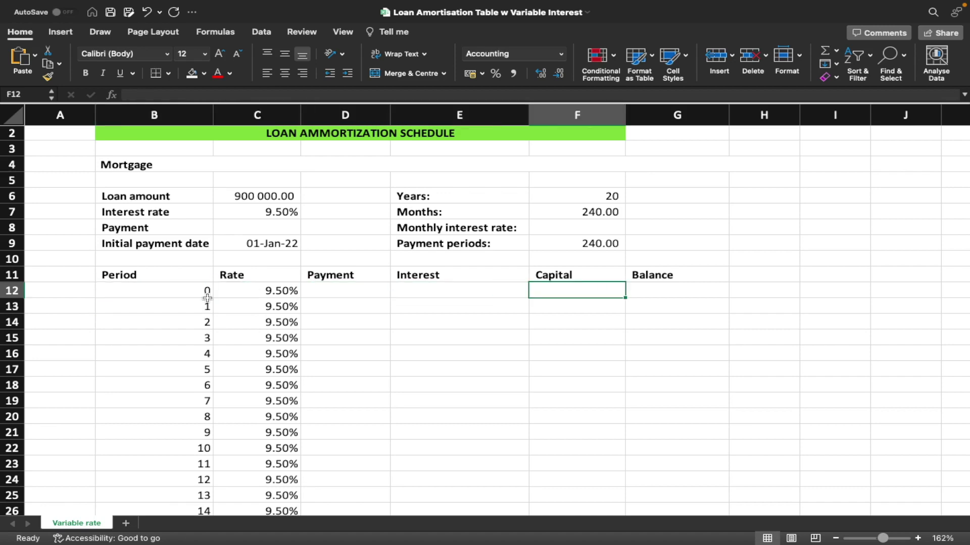
key("Left")
key("Left")
key("Down")
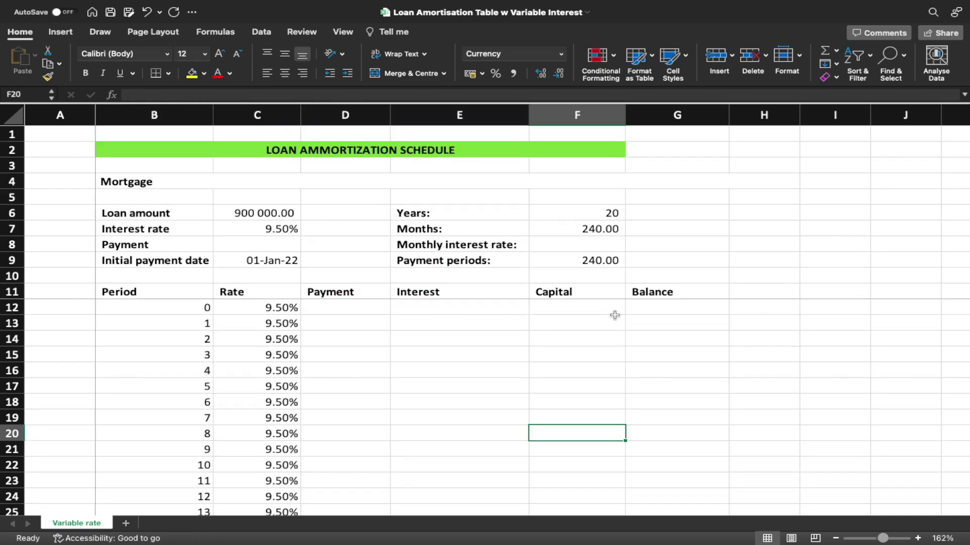
Step: Set the period 0 balance in G12 to the loan amount with the formula =C6
left_click(636, 308)
type("=")
left_click(276, 210)
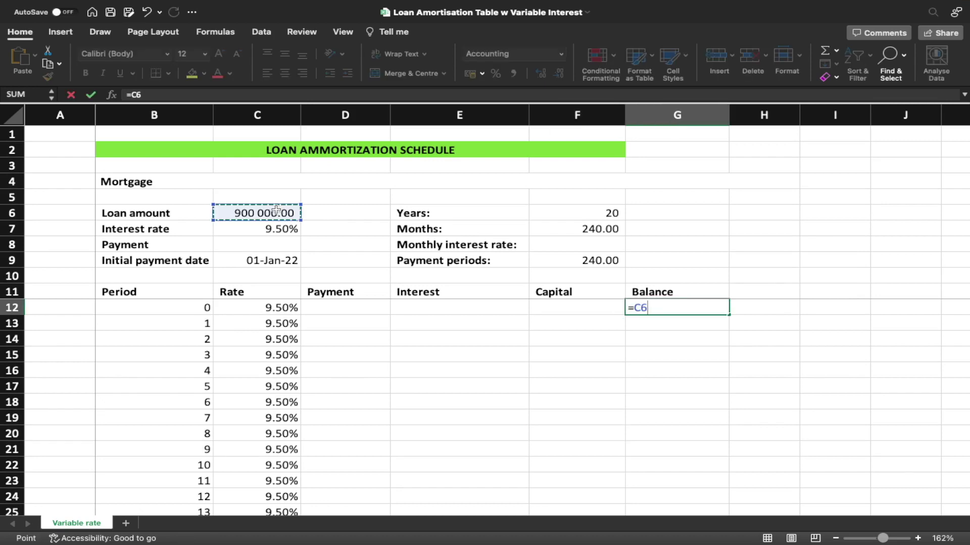
key("Return")
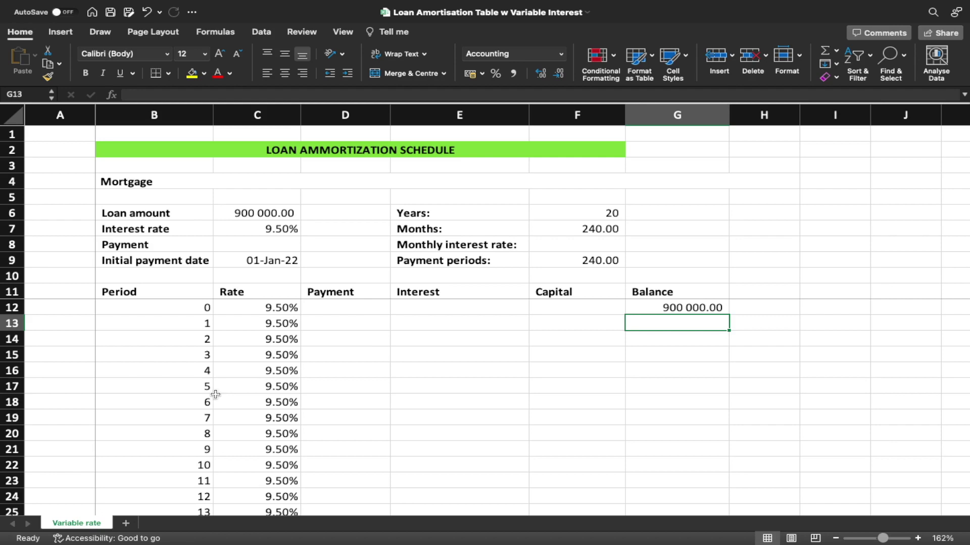
Step: Begin the period 1 payment formula in D13 as a negated PMT function with C13/12 as its monthly rate
left_click(362, 322)
type("=")
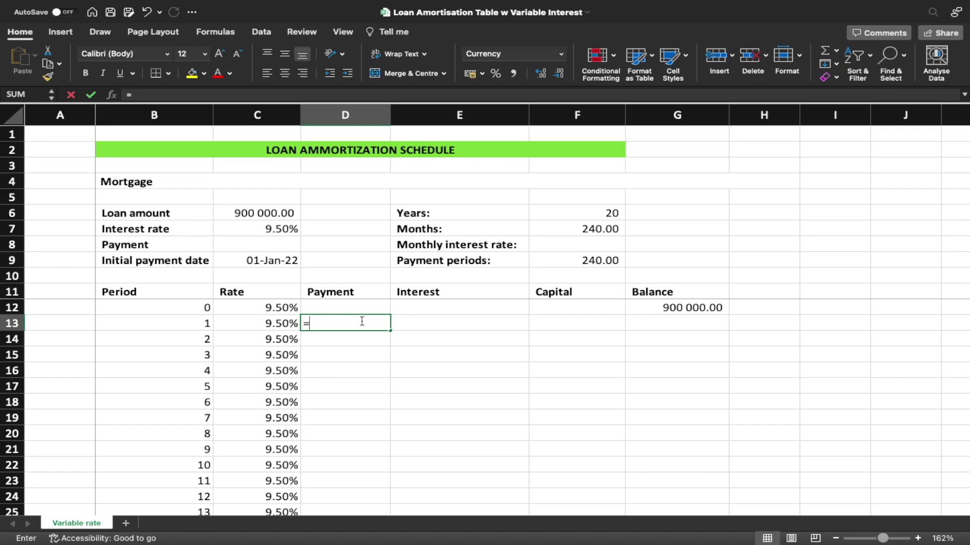
type("-")
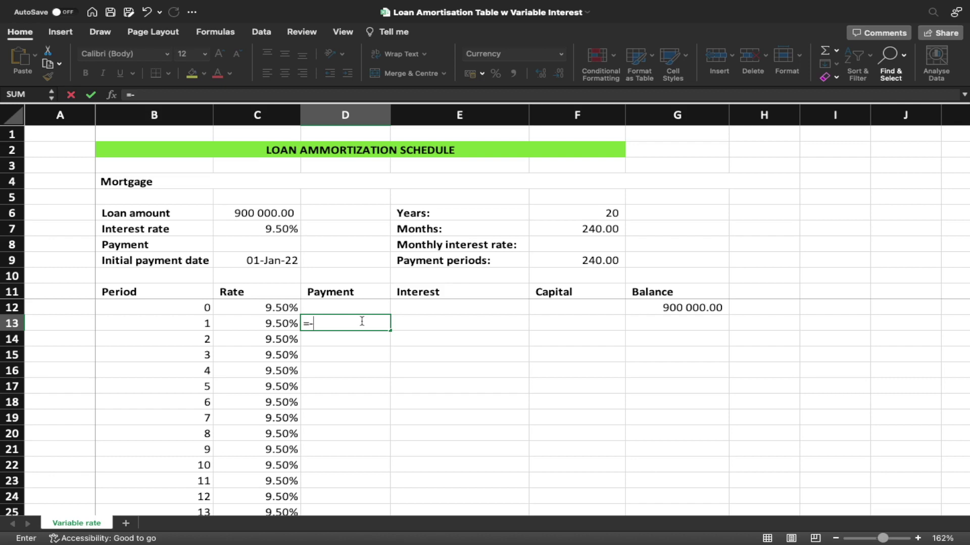
type("pmt(")
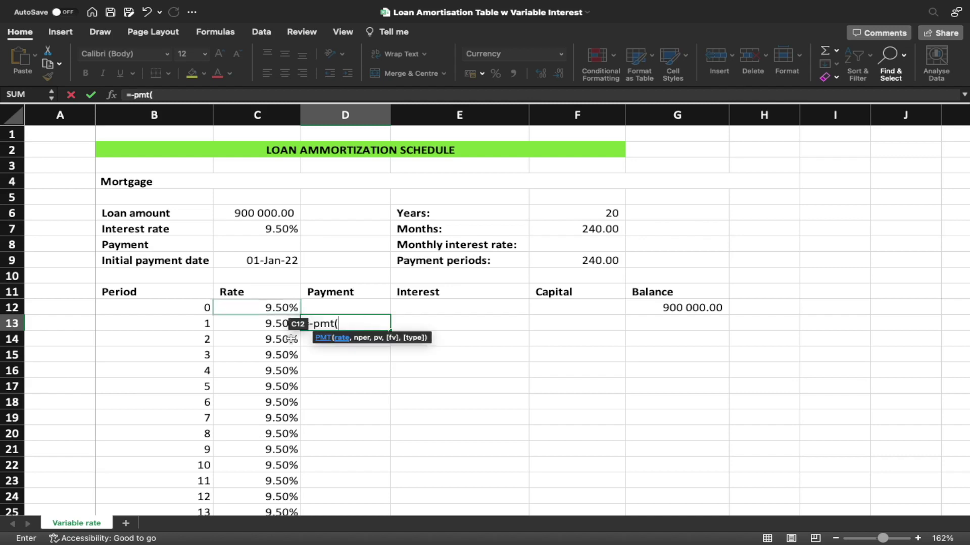
scroll(353, 308, "down", 1)
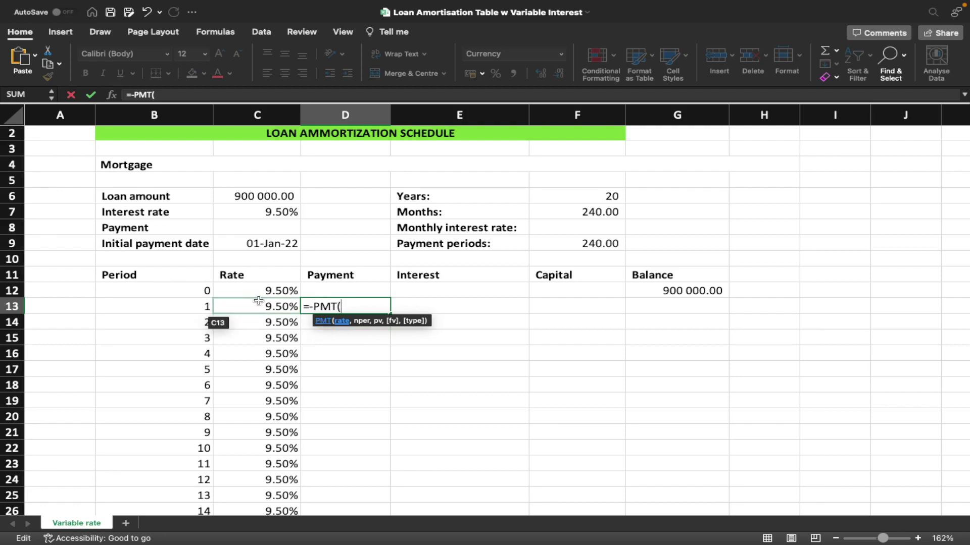
left_click(285, 304)
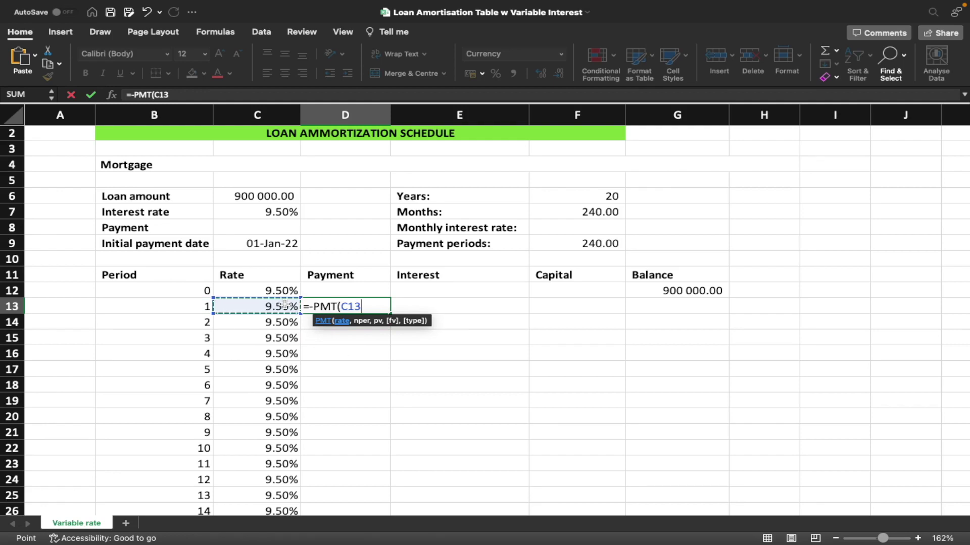
type("/12")
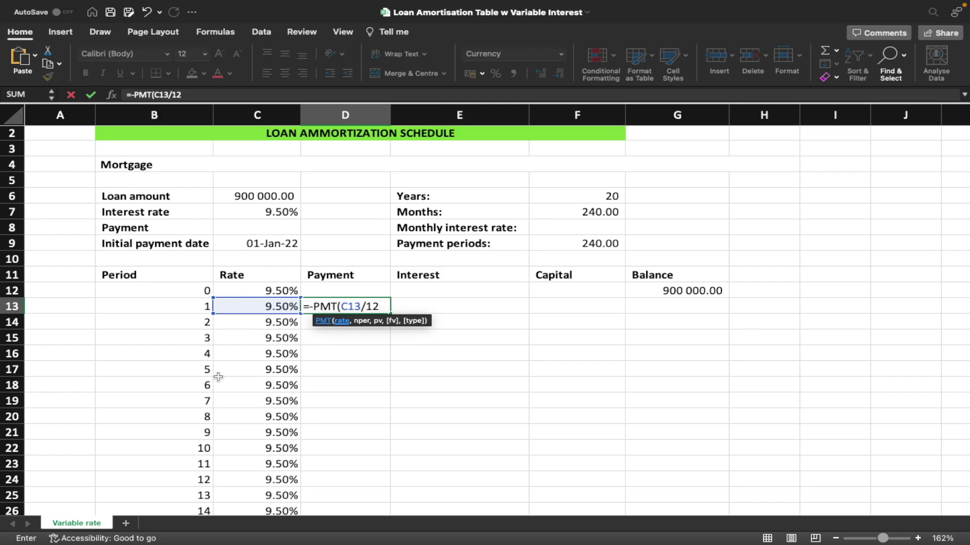
Step: Complete the D13 payment formula with $F$9-B12 as remaining periods, G12 as present value, future value 0 and end-of-period type 0
type(",")
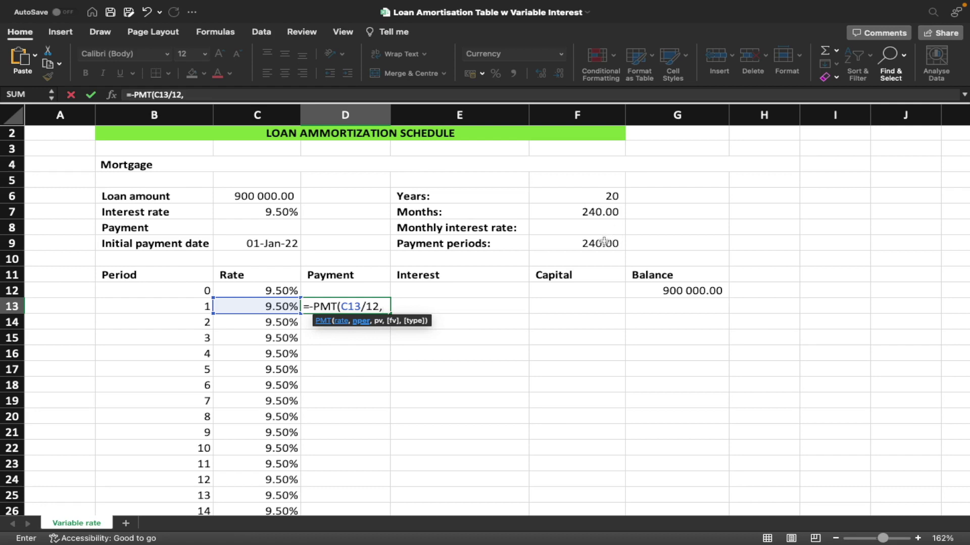
left_click(583, 245)
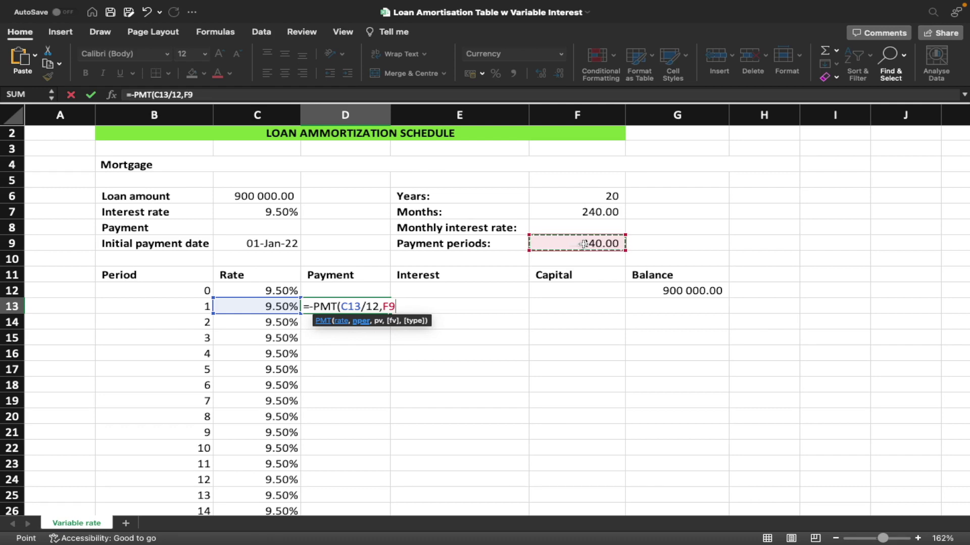
key("F4")
type("-")
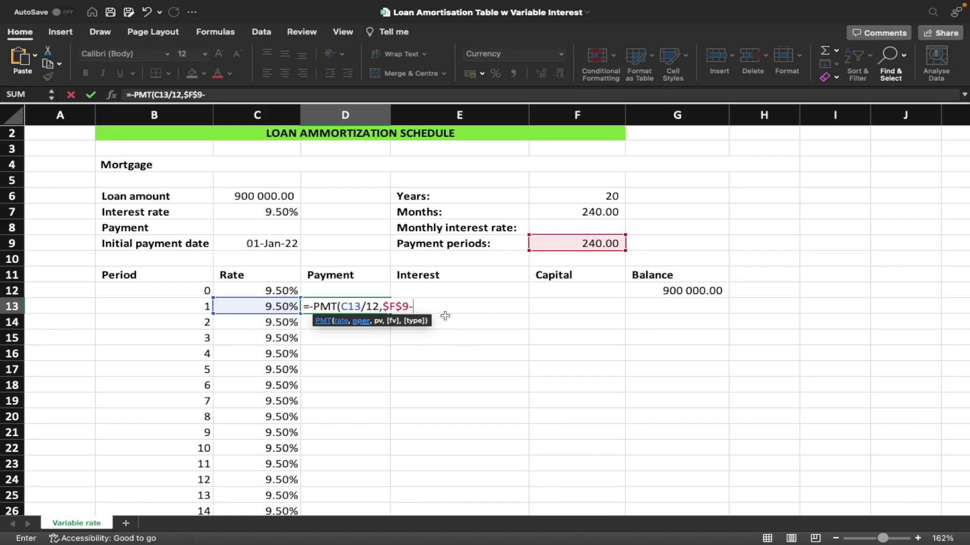
left_click(204, 290)
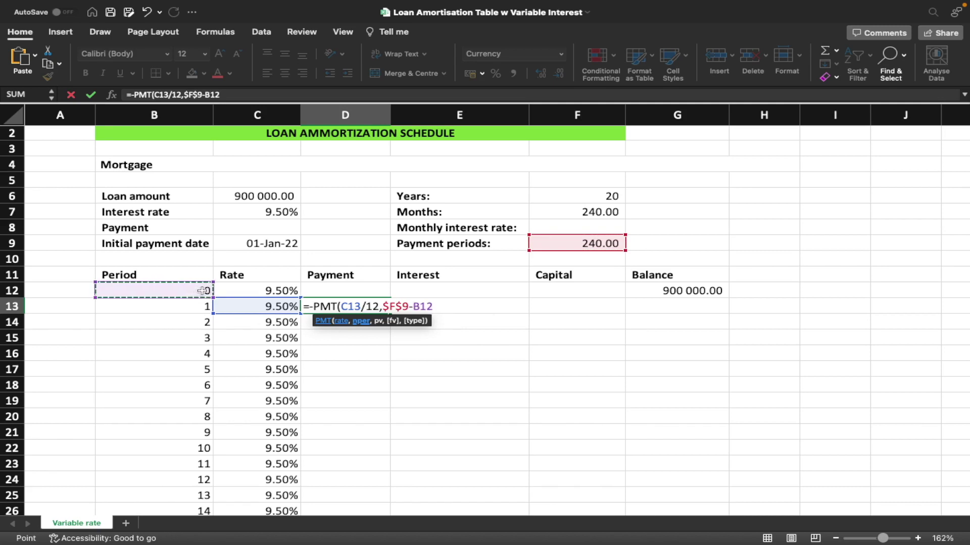
type(",")
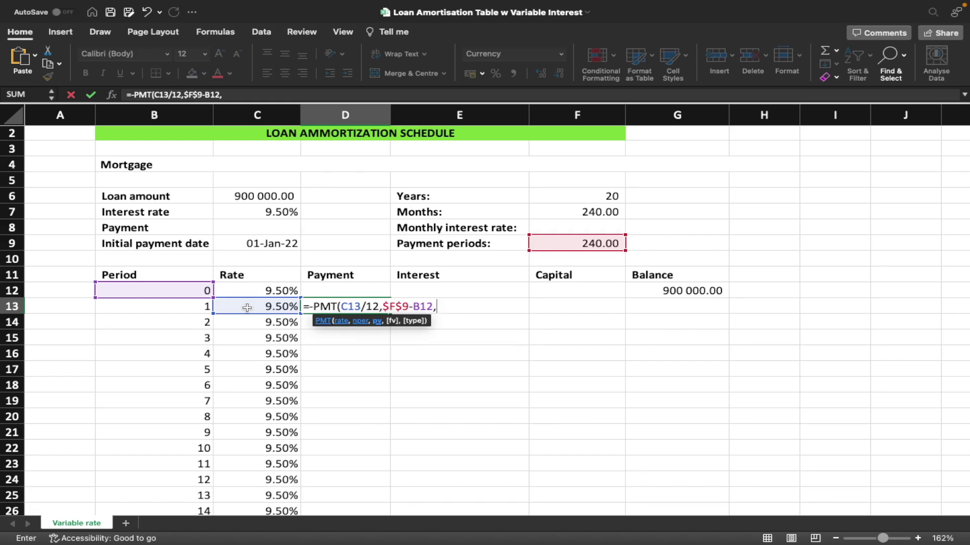
left_click(693, 291)
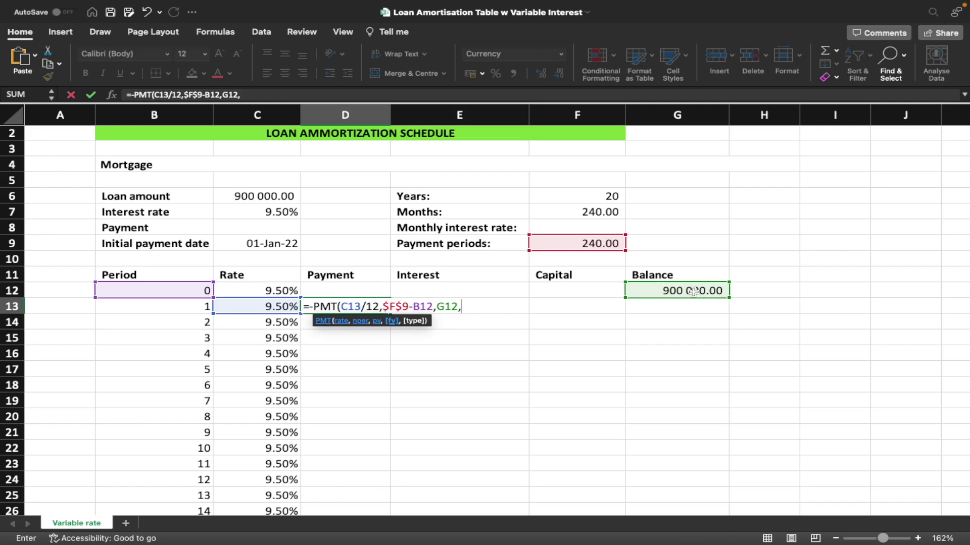
type("0,")
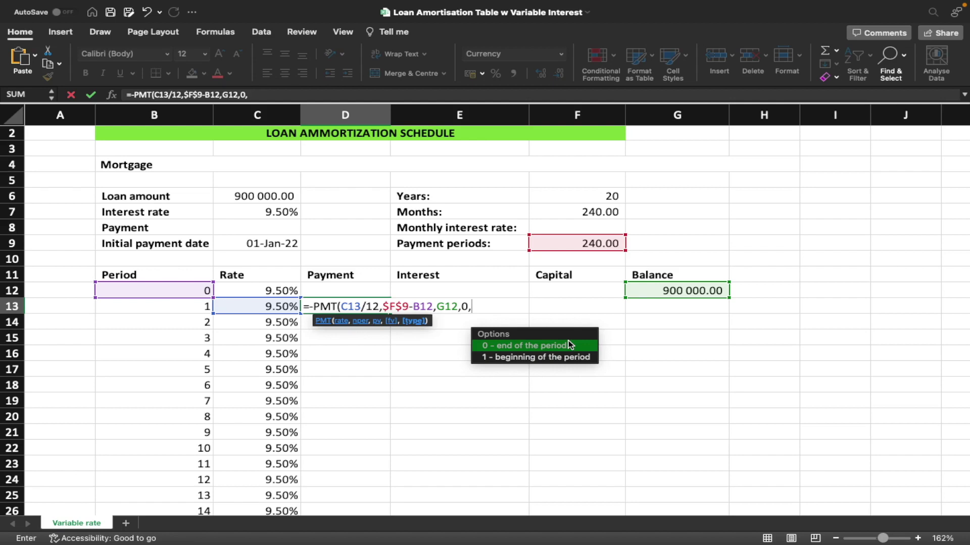
type("0)")
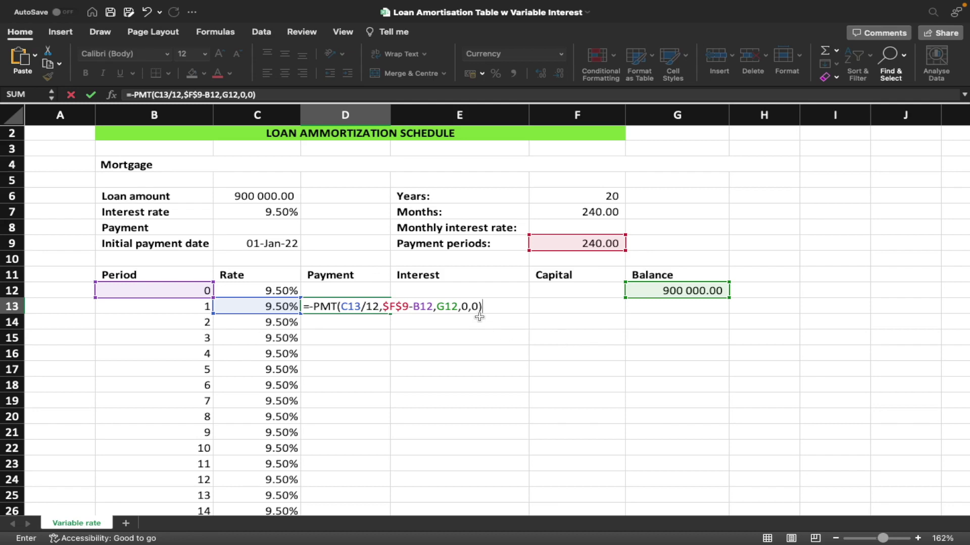
key("Return")
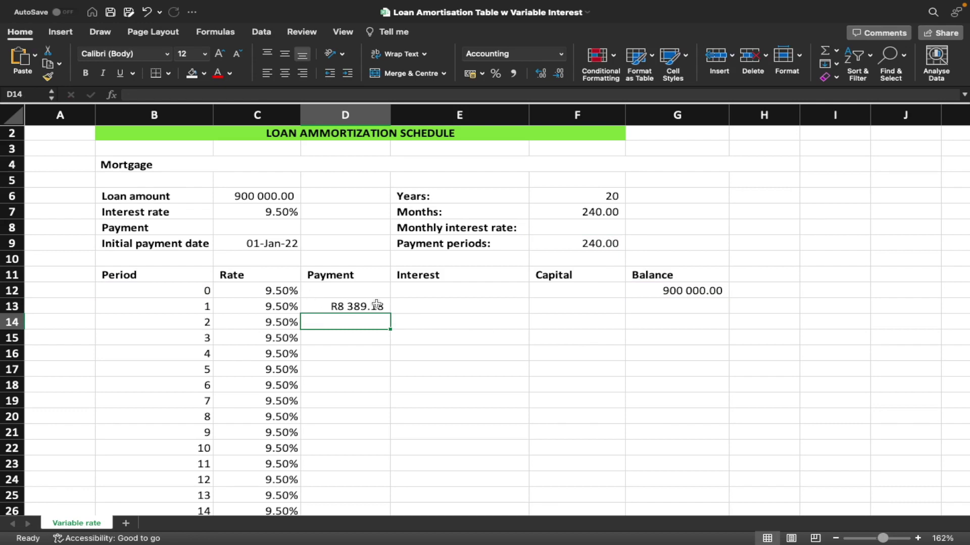
left_click(378, 305)
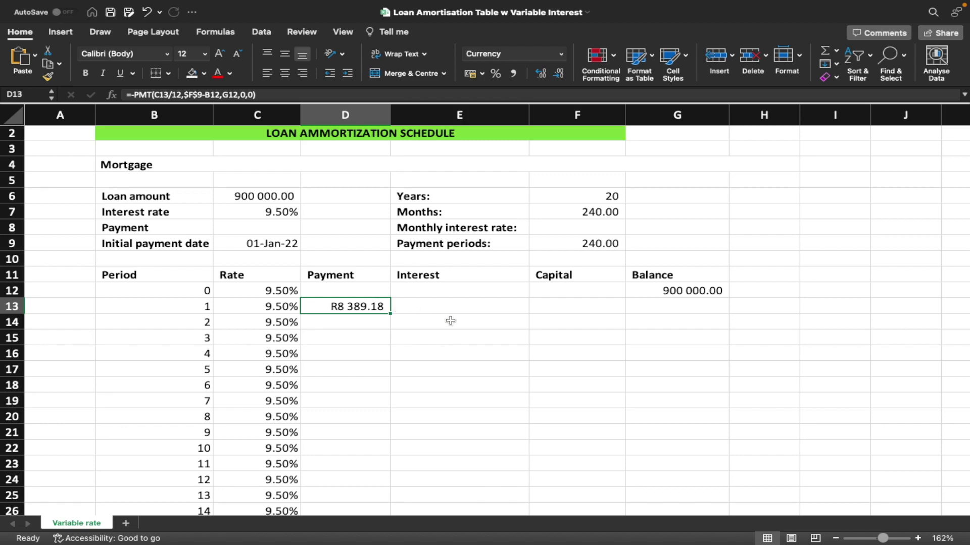
Step: Calculate the period 1 interest in E13 as monthly rate times previous balance with =C13/12*G12
left_click(442, 306)
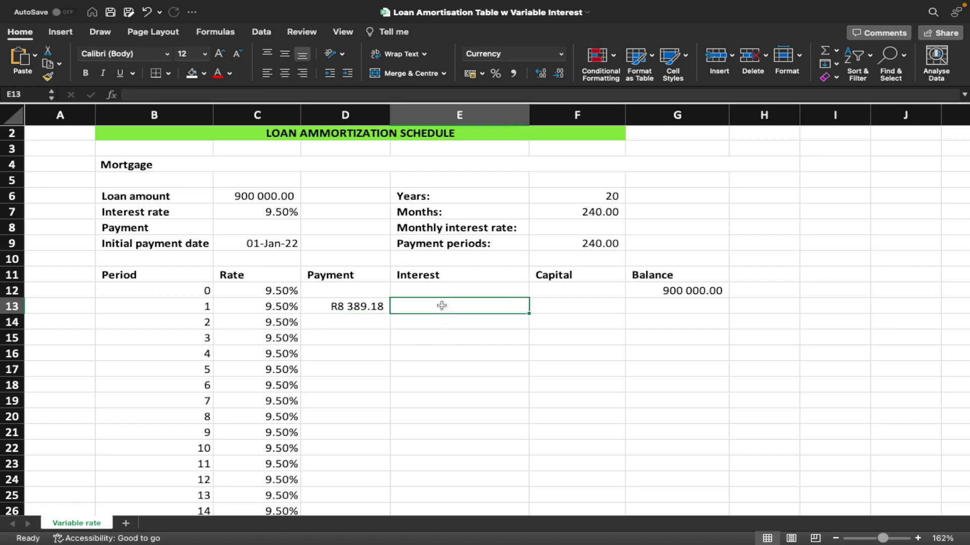
type("=")
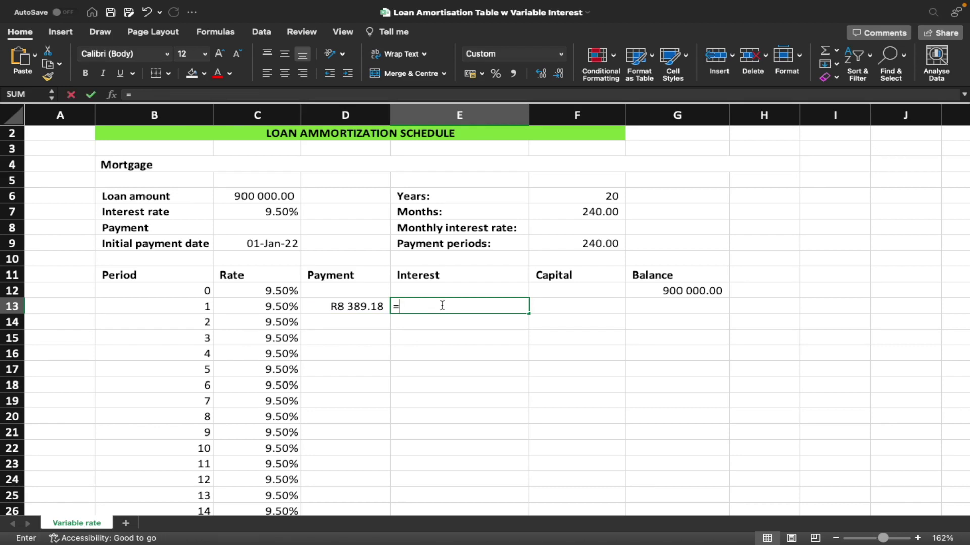
key("Left")
key("Left")
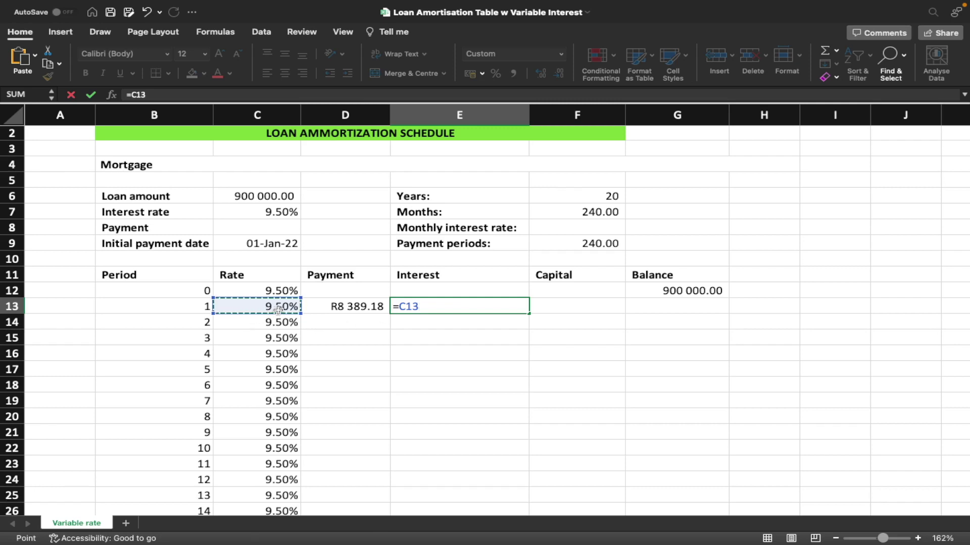
type("/12")
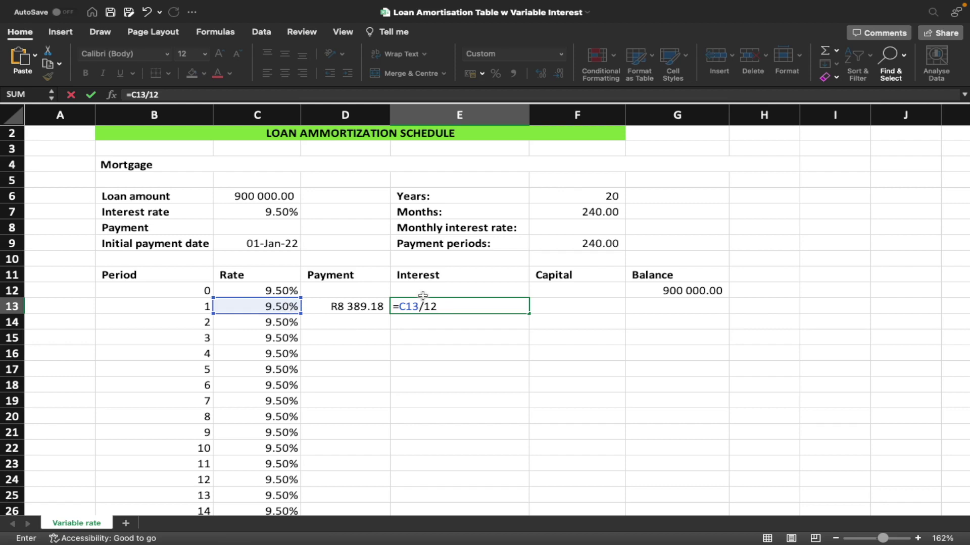
type("*")
left_click(694, 290)
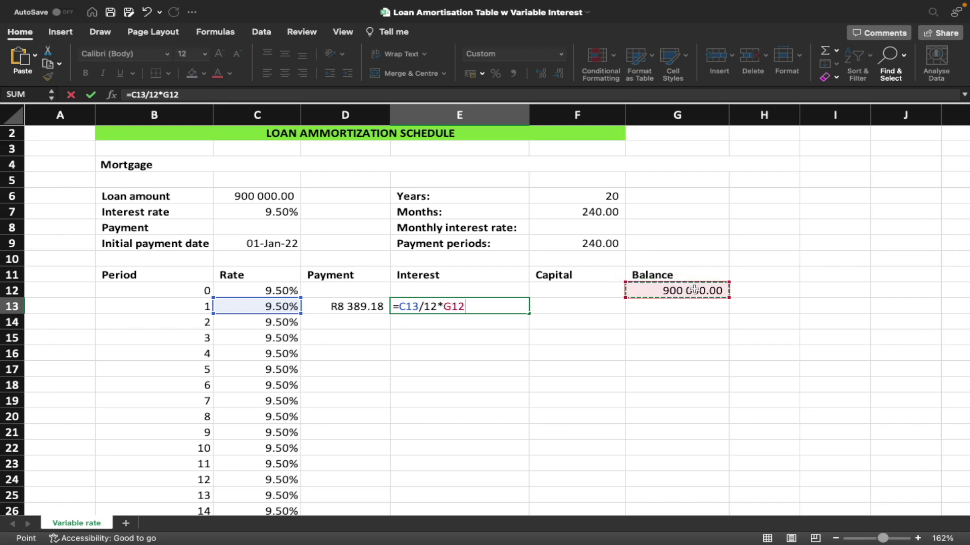
key("Return")
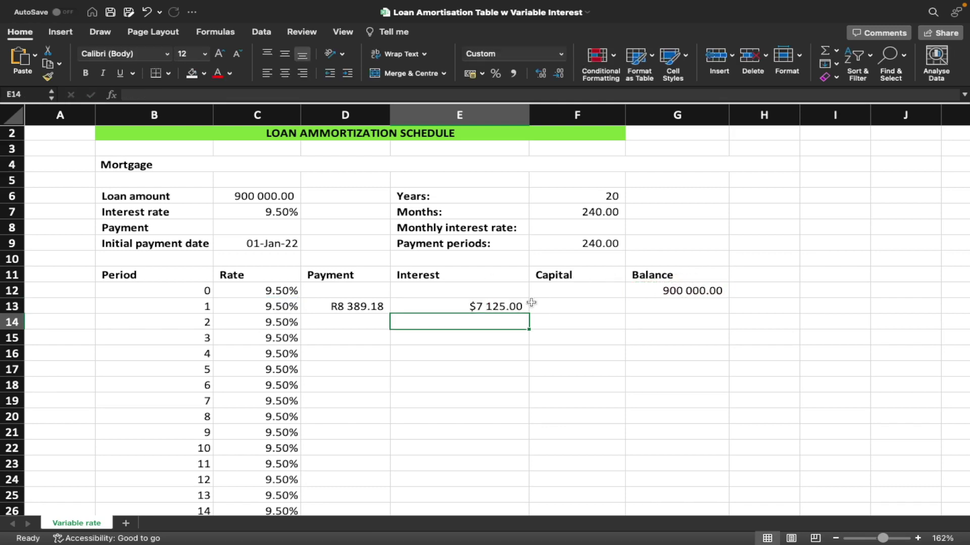
Step: Calculate the period 1 capital portion in F13 as the payment minus the interest, =D13-E13
left_click(532, 302)
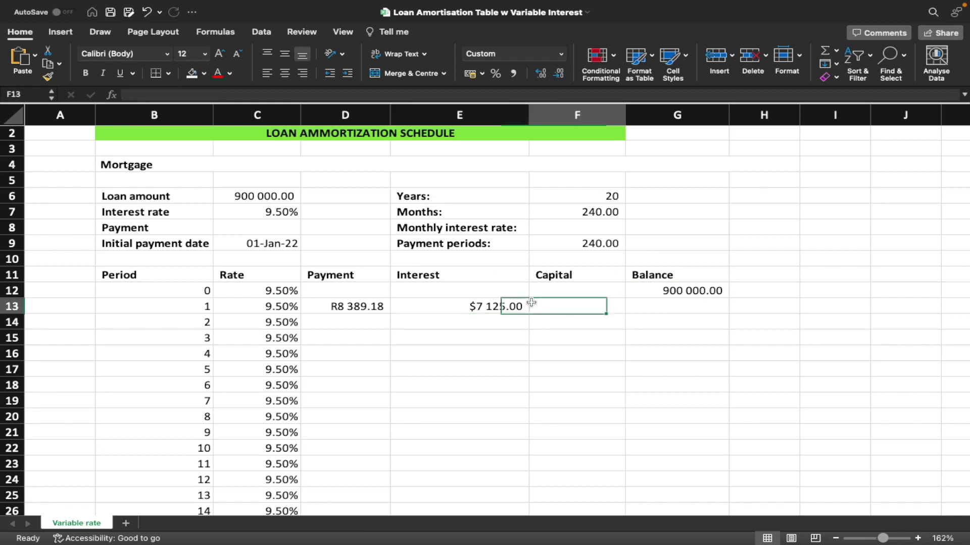
type("=")
key("Left")
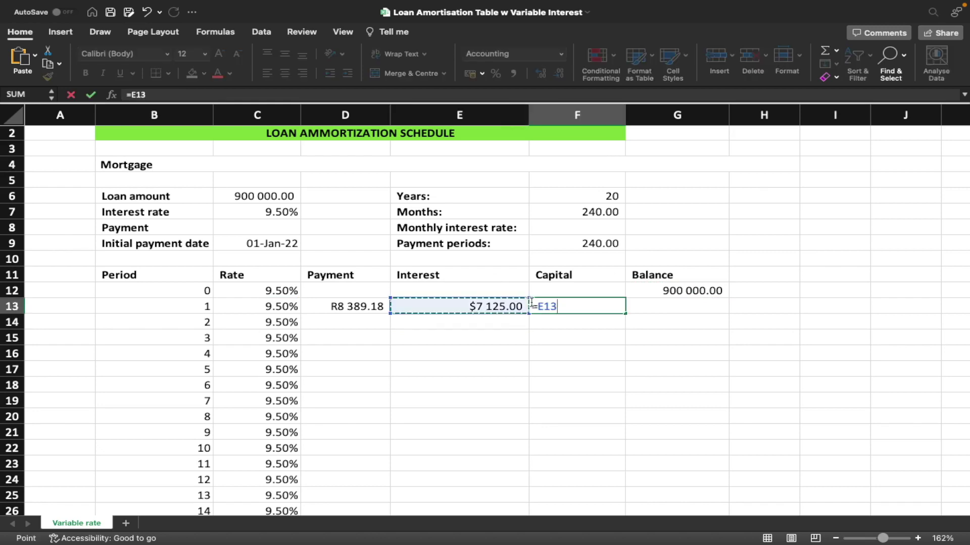
key("Left")
type("-")
key("Left")
key("Return")
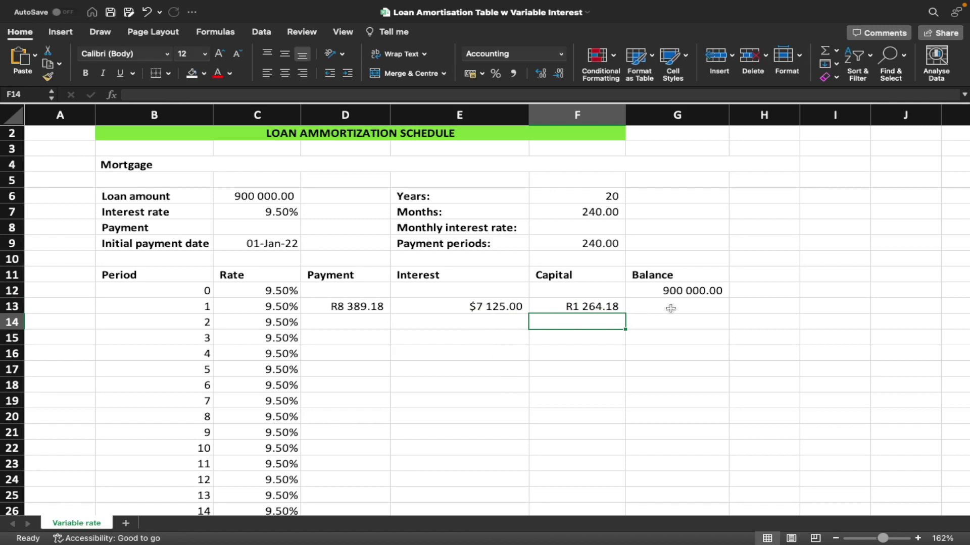
Step: Calculate the period 1 balance in G13 as previous balance minus capital with =G12-F13, and check the formula
left_click(692, 309)
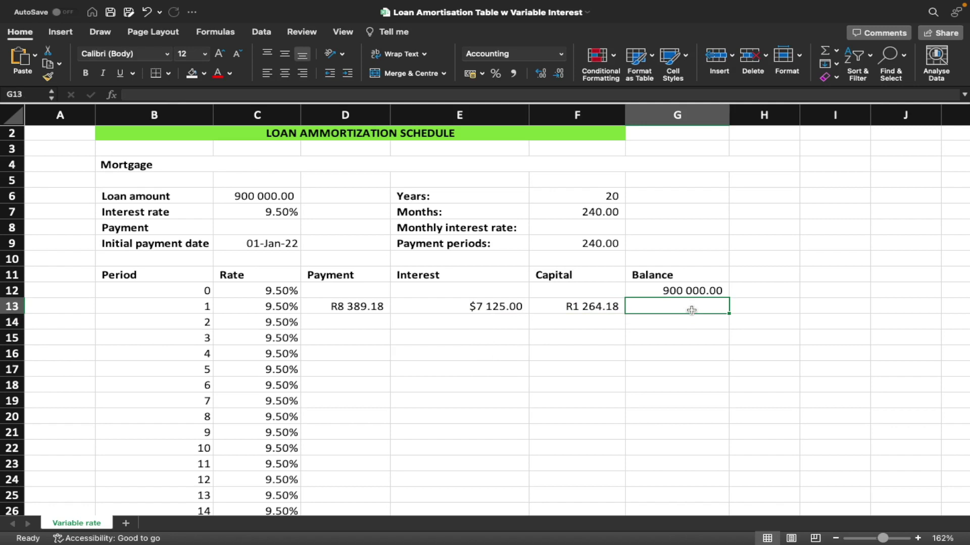
type("=")
key("Up")
type("-")
key("Left")
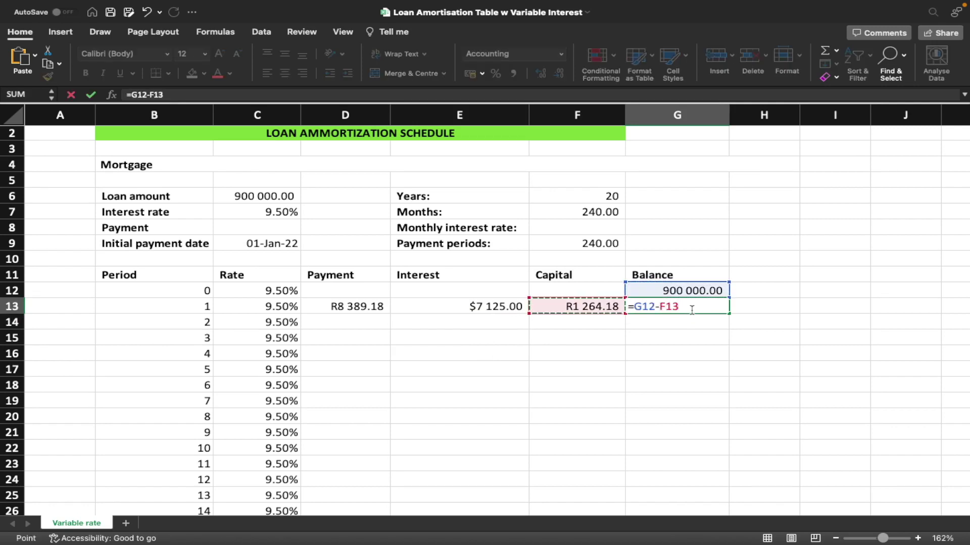
key("Return")
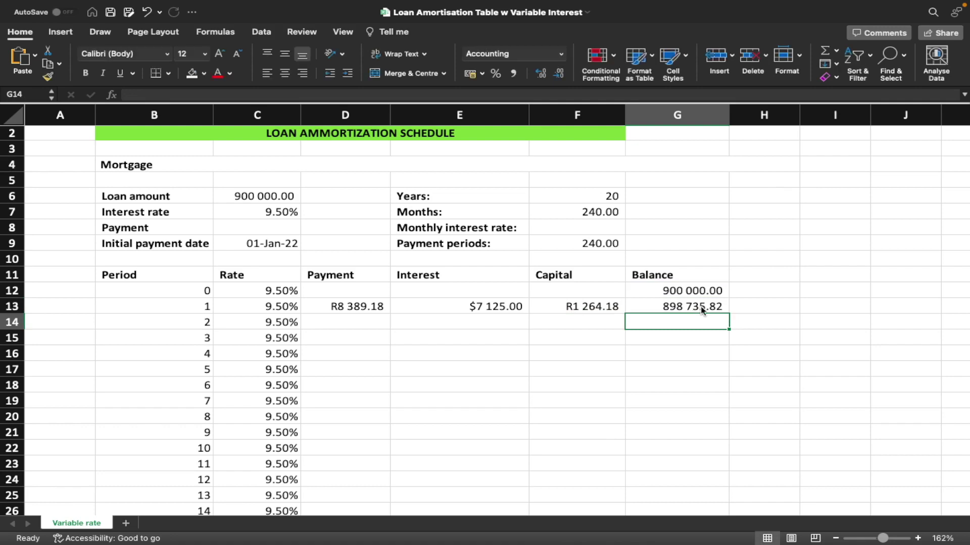
left_click(697, 309)
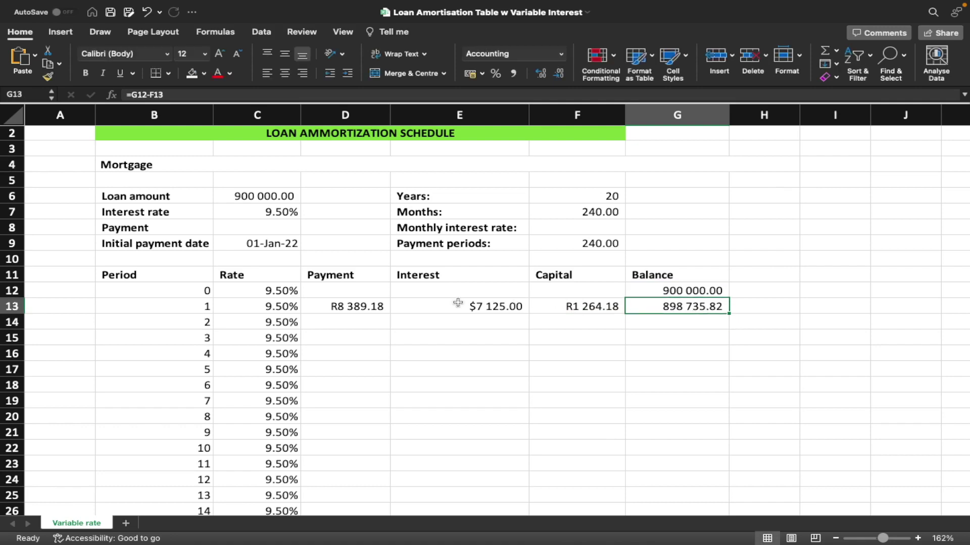
Step: Fill the payment, interest, capital and balance formulas in D13:G13 down through period 240 and check the final balance in G252
left_click_drag(348, 306, 656, 308)
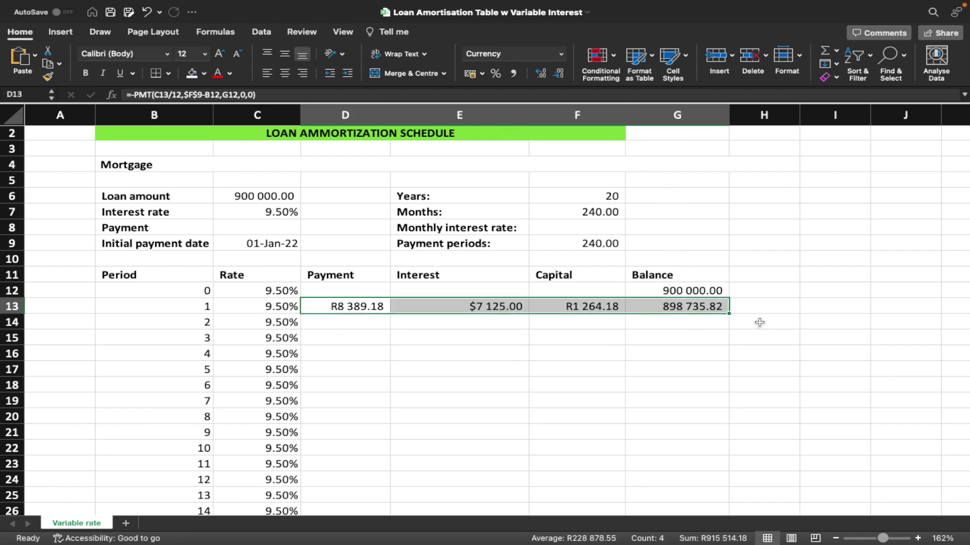
double_click(730, 315)
left_click(654, 376)
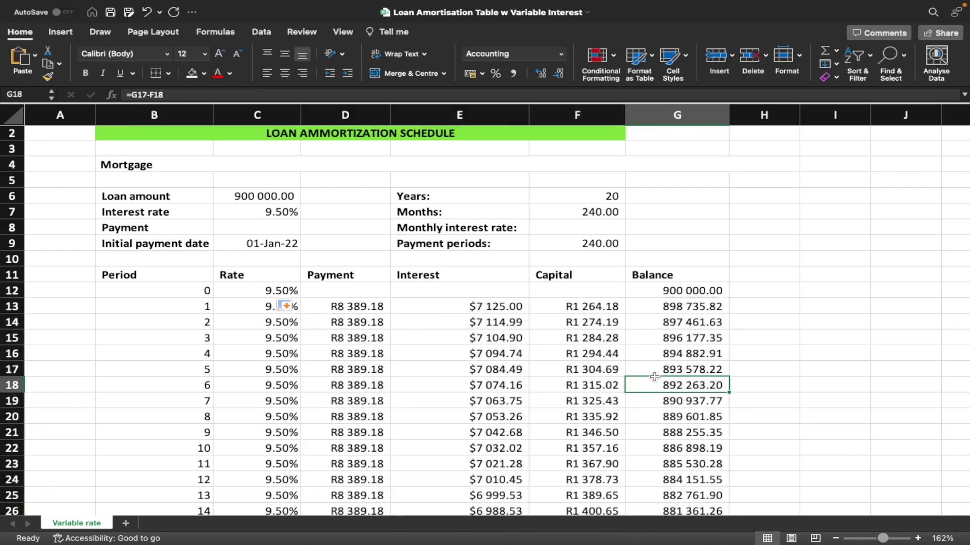
key("ctrl+Down")
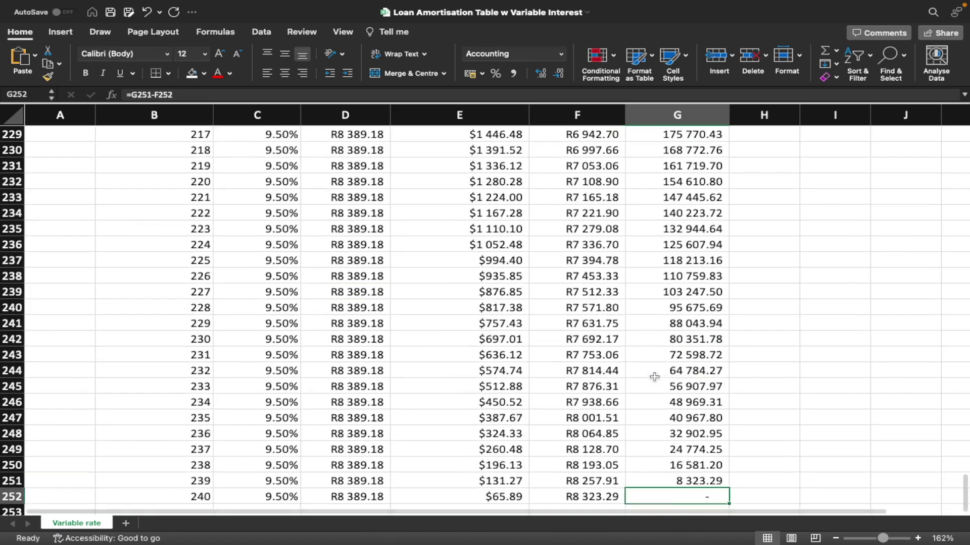
scroll(654, 374, "down", 3)
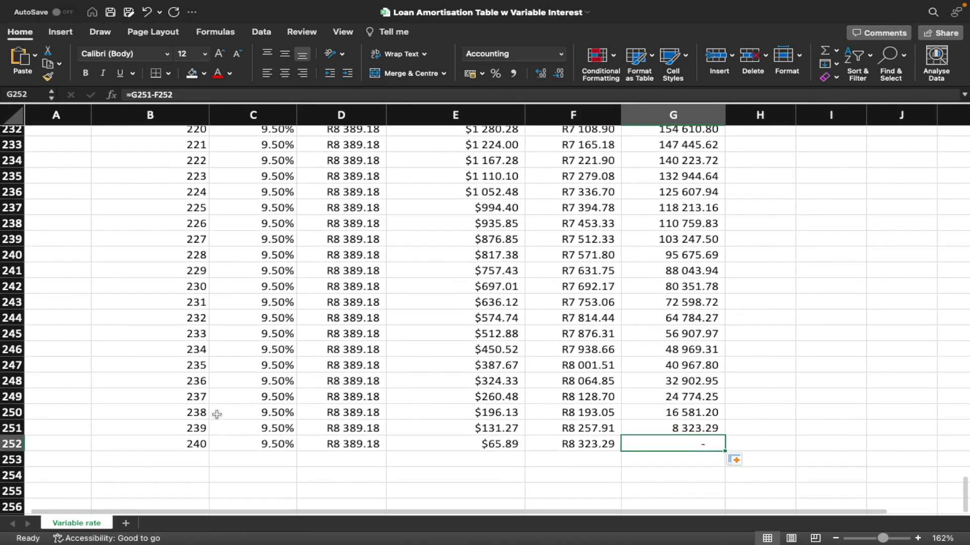
key("ctrl+Left")
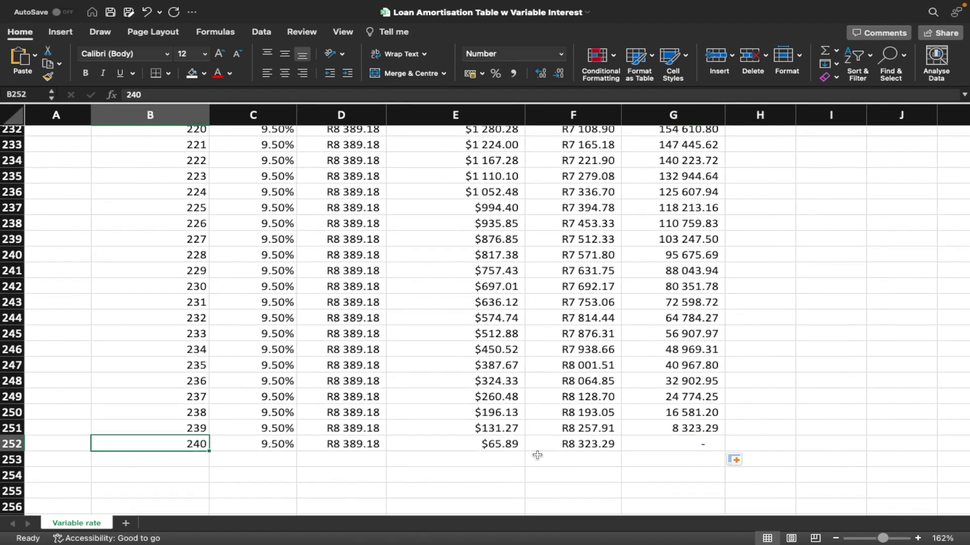
left_click(695, 447)
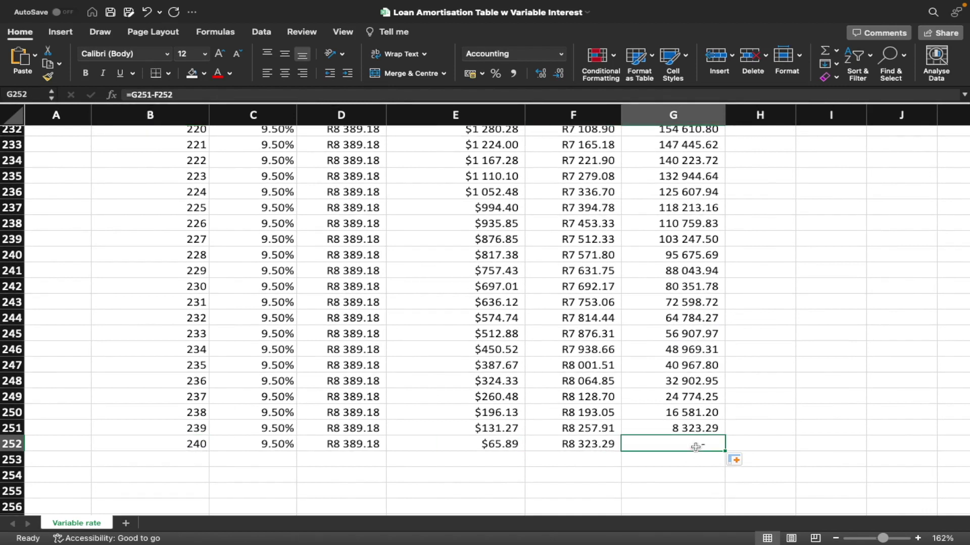
key("ctrl+Up")
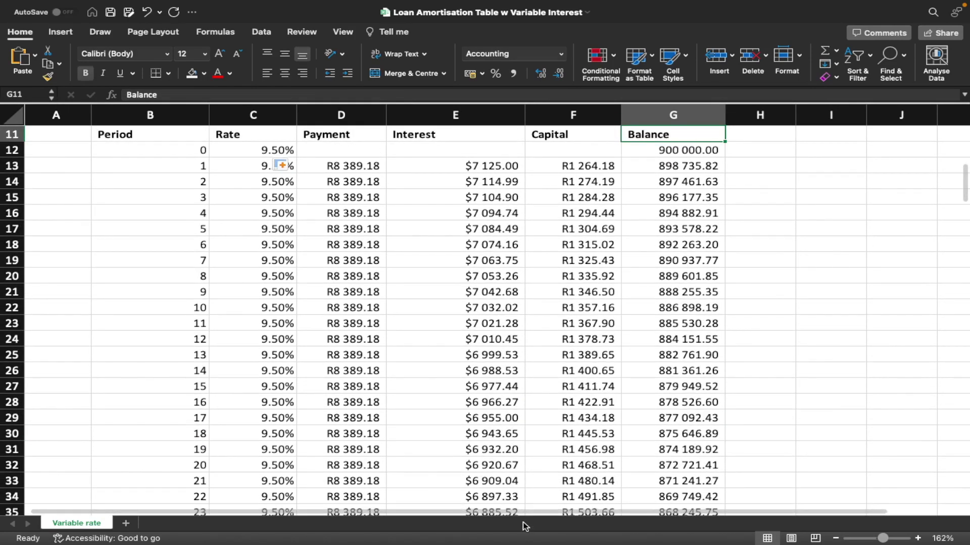
scroll(493, 415, "up", 5)
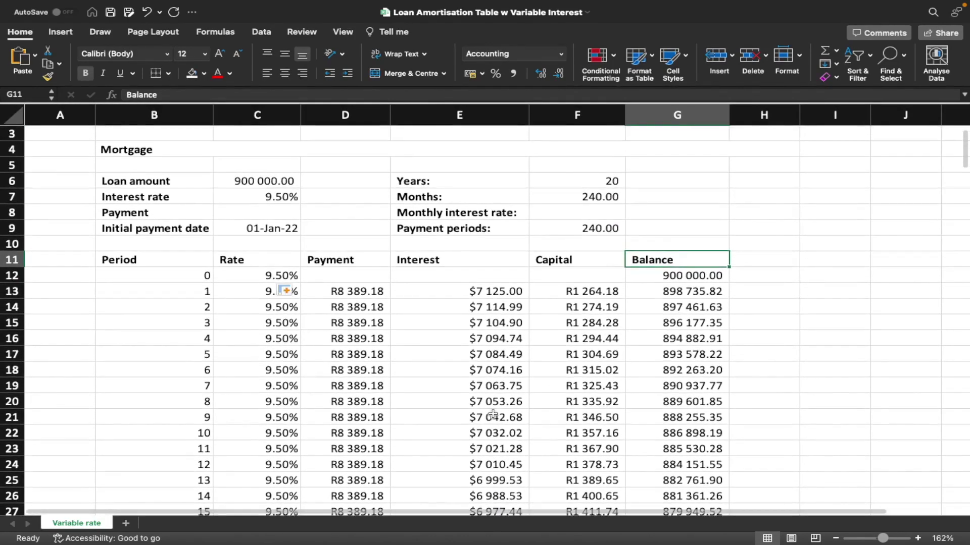
Step: Set the period 37 rate in C49 to 10%, fill it down through period 240, and check the payment formula in D49
scroll(493, 415, "down", 3)
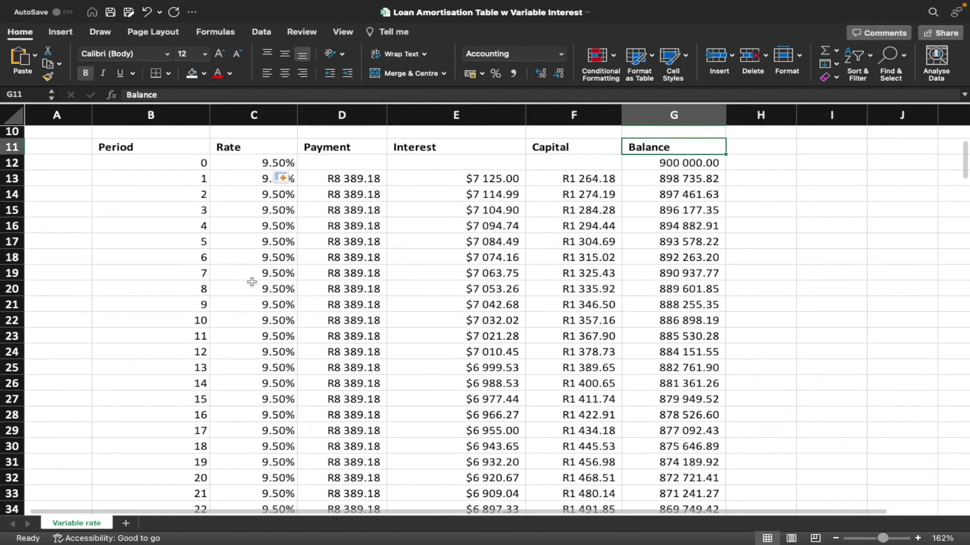
scroll(251, 279, "down", 1)
scroll(251, 281, "down", 6)
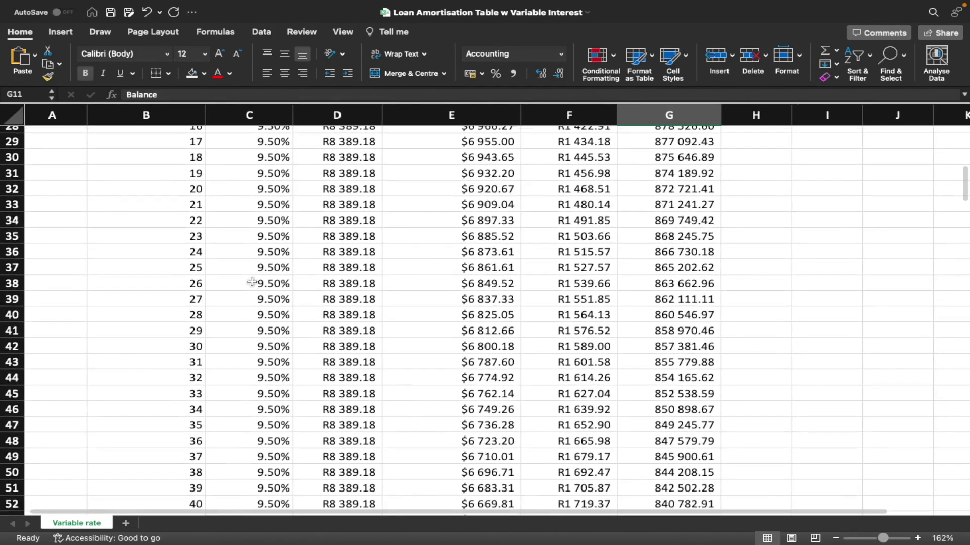
scroll(252, 281, "down", 3)
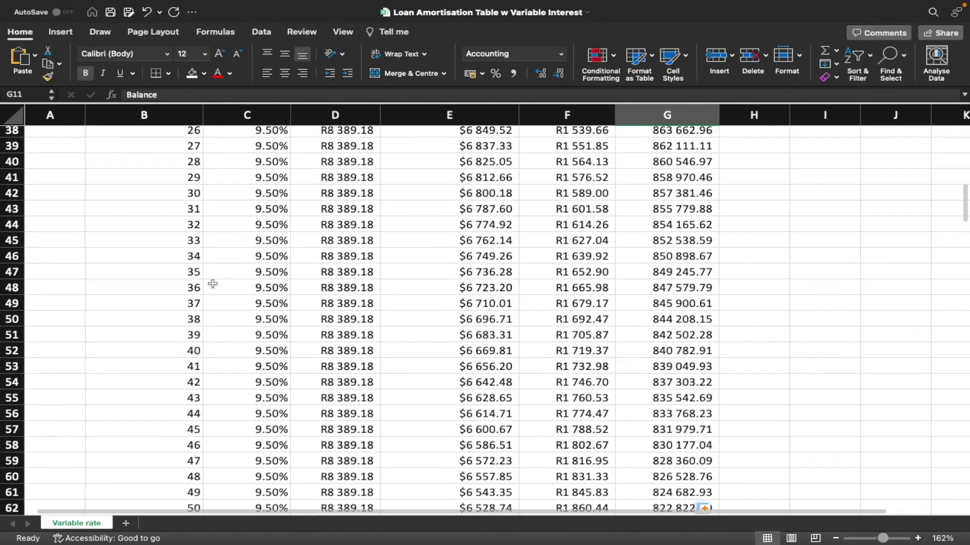
left_click(225, 285)
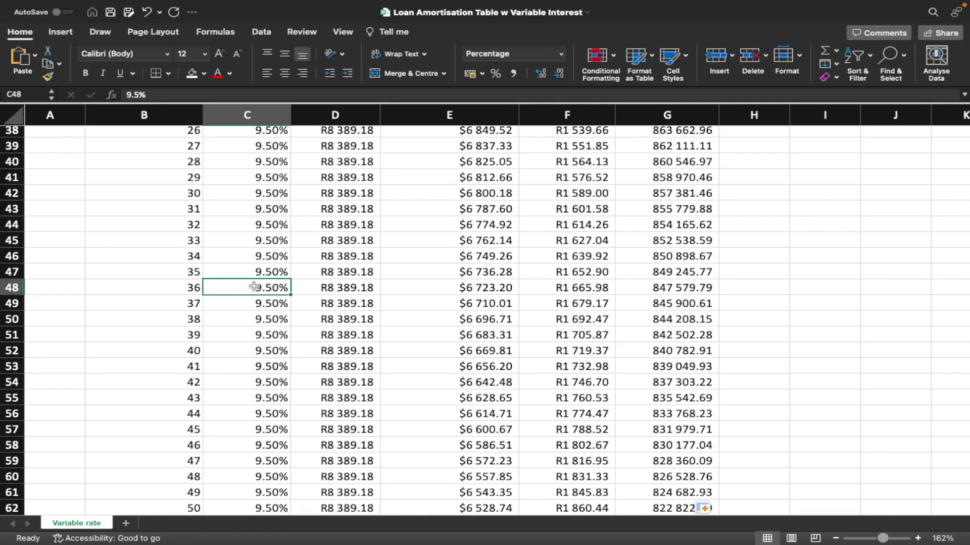
key("Down")
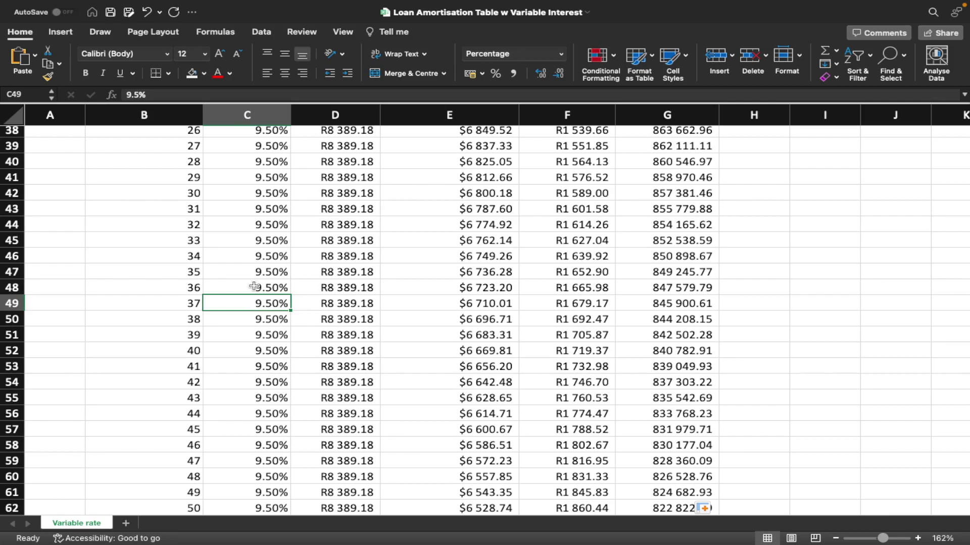
type("10")
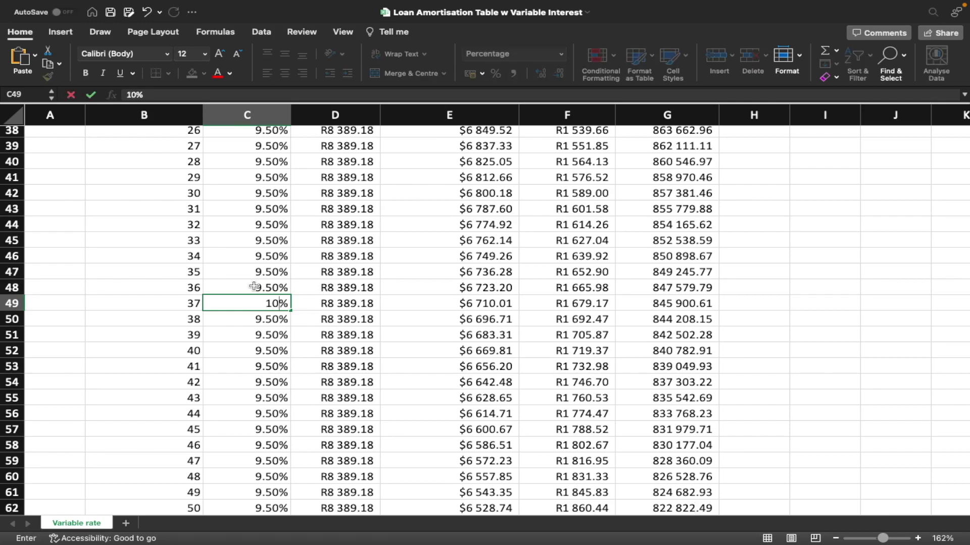
key("Return")
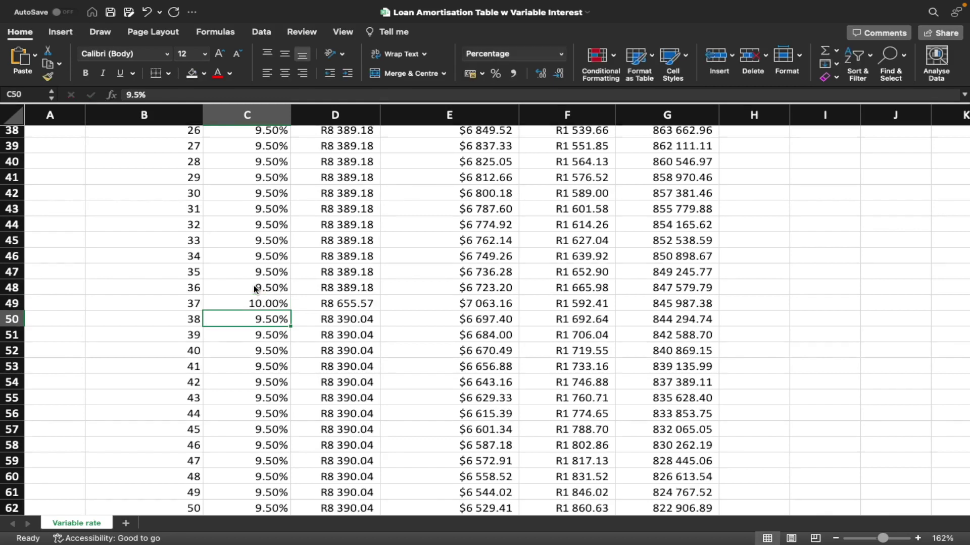
left_click(265, 299)
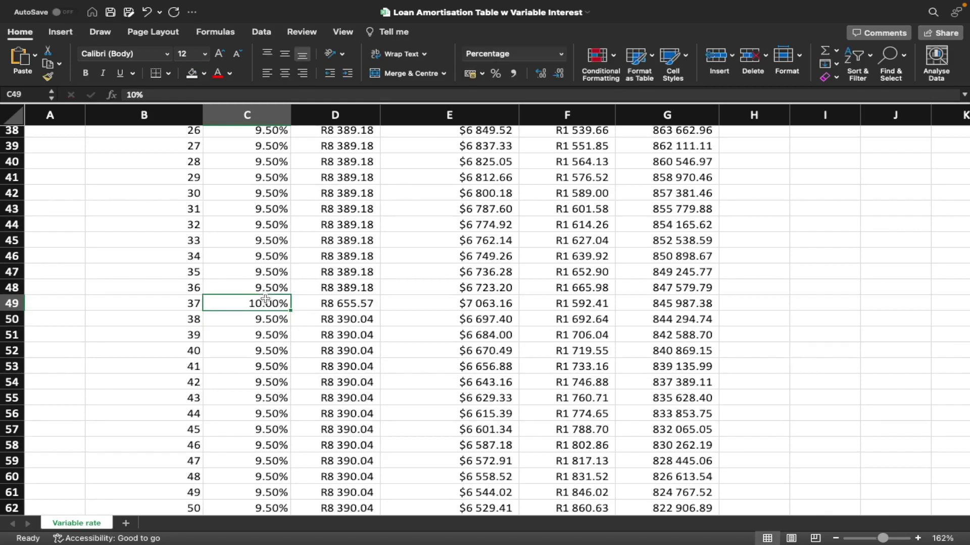
double_click(291, 311)
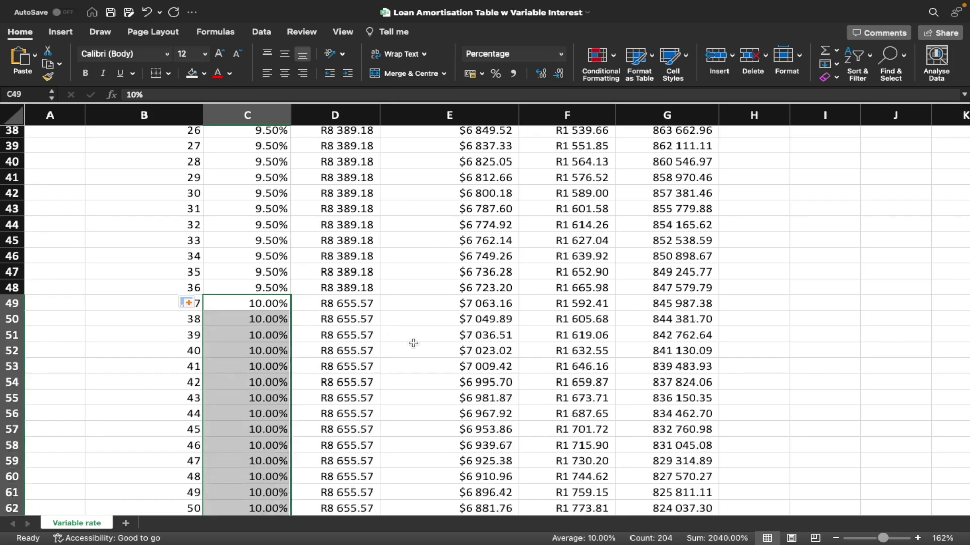
left_click(357, 302)
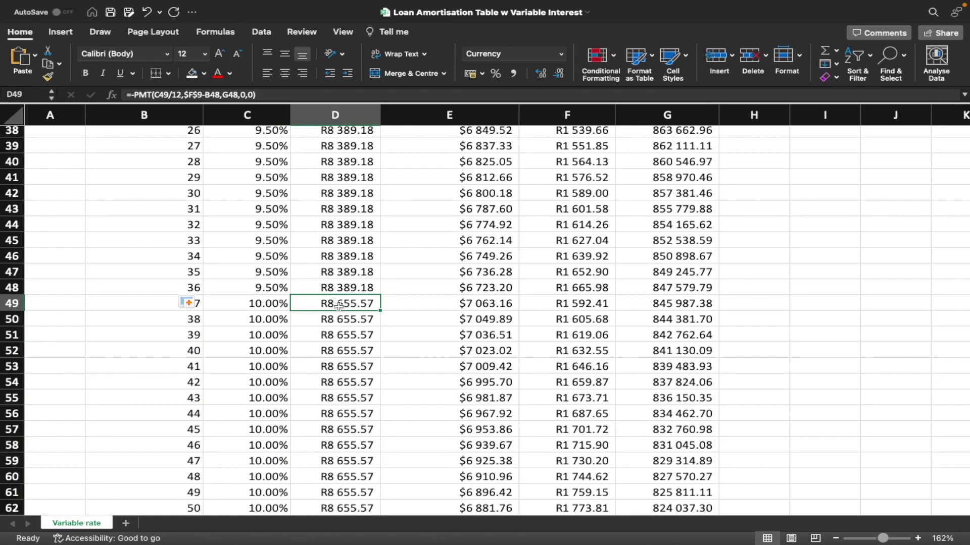
Step: Freeze the panes at cell B12 so rows 1 to 11 and column A stay fixed above the schedule
scroll(339, 306, "up", 15)
left_click(202, 304)
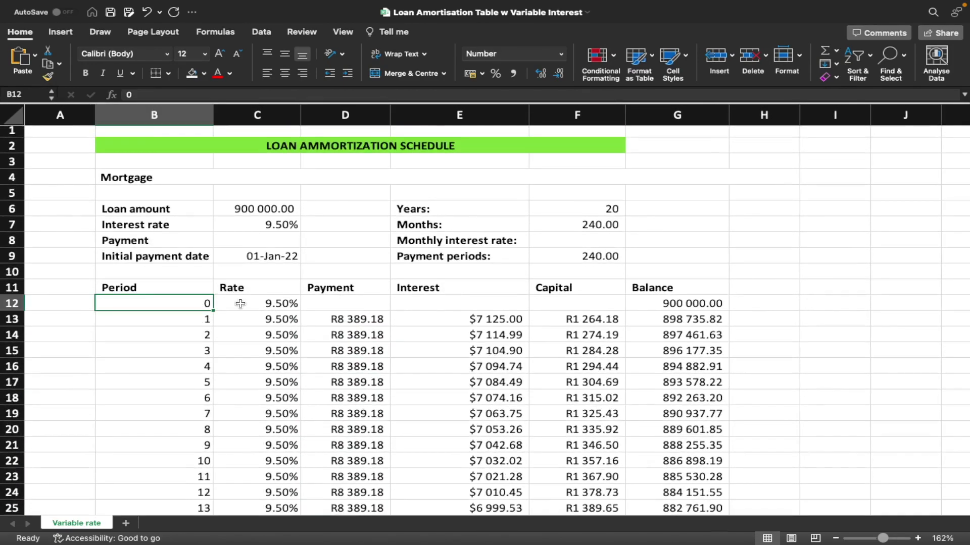
left_click(344, 35)
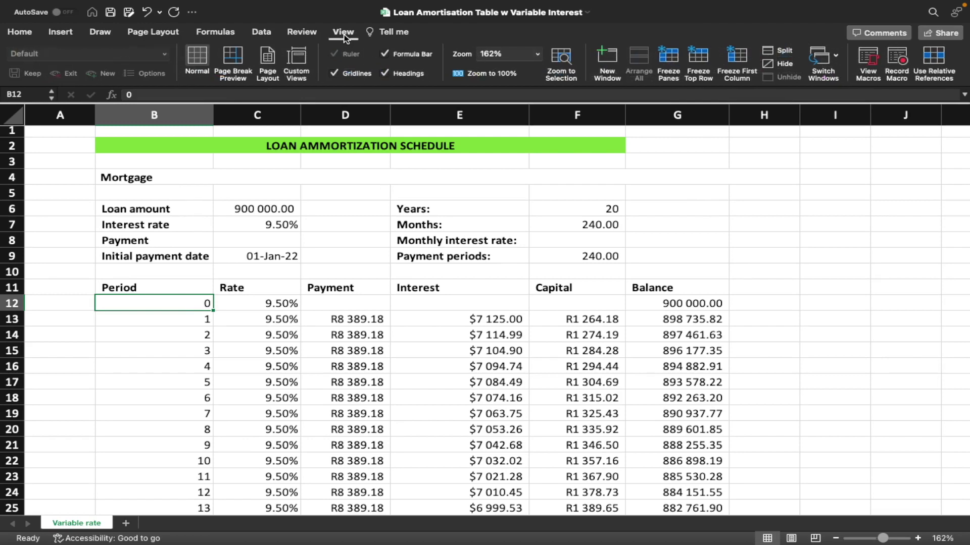
left_click(668, 58)
scroll(567, 350, "down", 4)
scroll(567, 350, "down", 10)
scroll(567, 350, "up", 3)
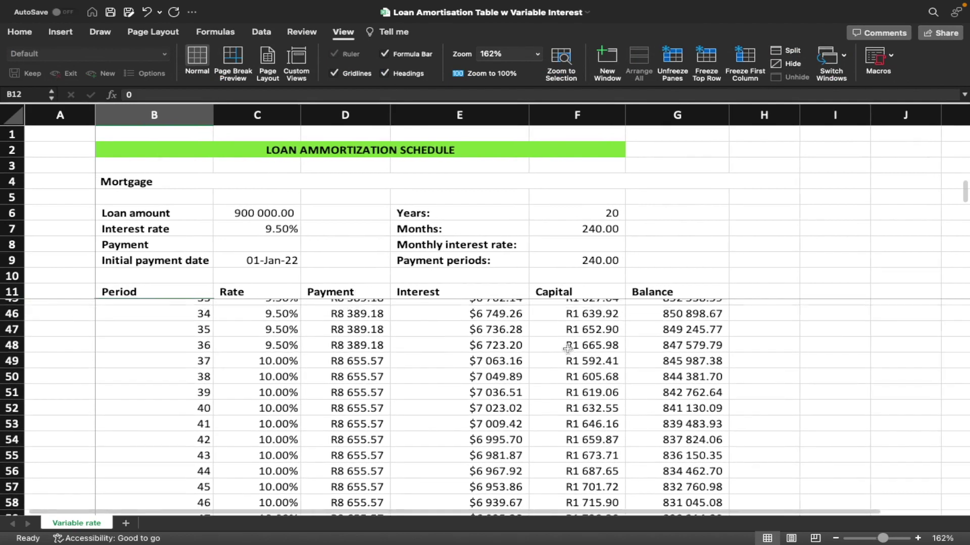
Step: Compare the payments in periods 36 and 37, examine the rest of the period 37 row, and check the final balance in G252
left_click(270, 365)
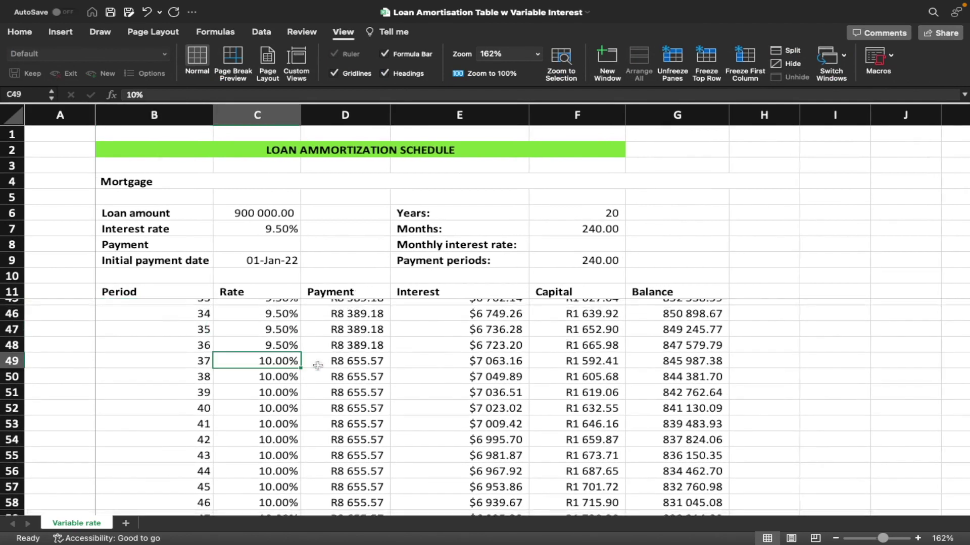
left_click(356, 347)
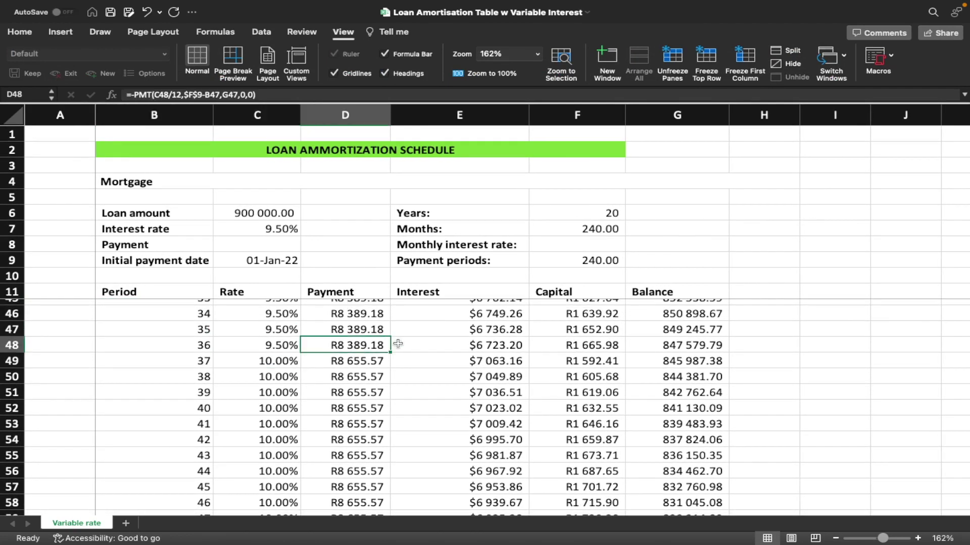
left_click(381, 364)
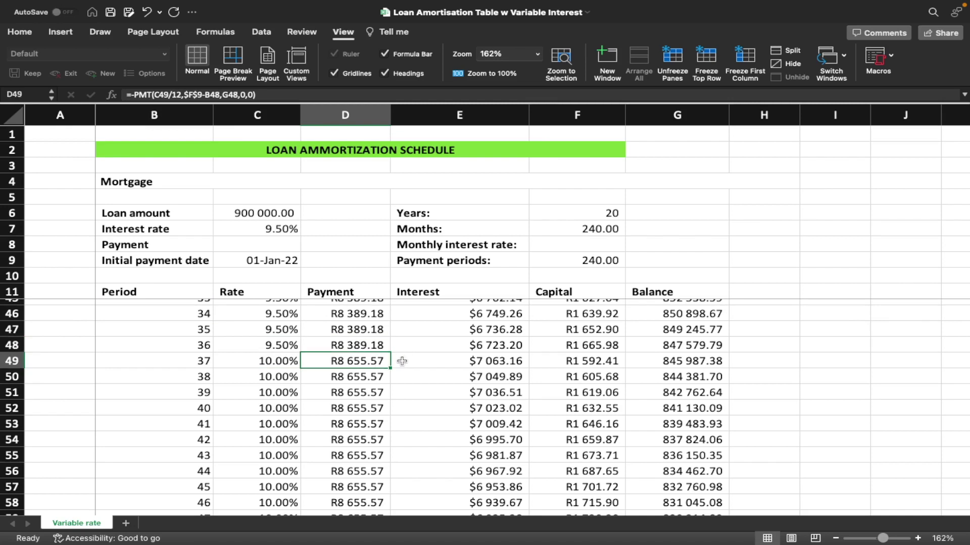
left_click(264, 361)
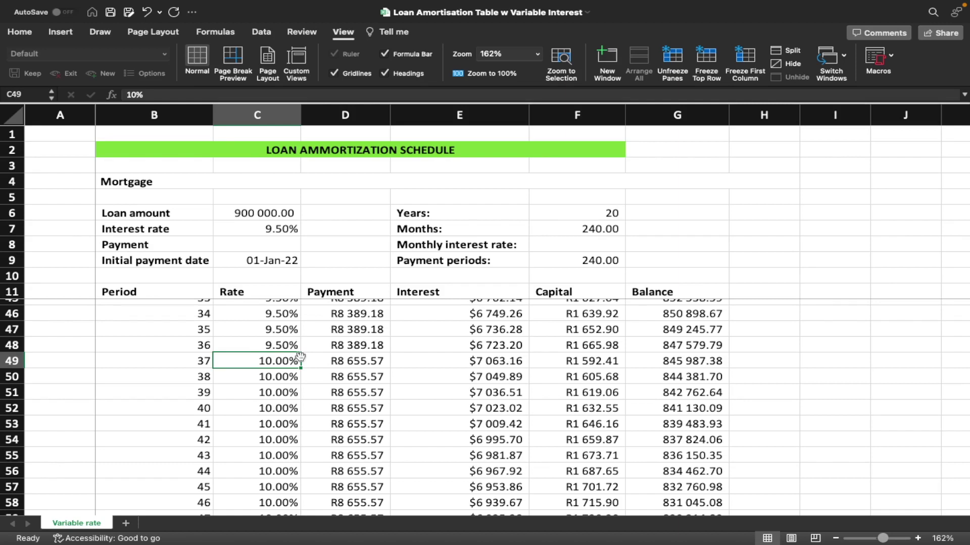
key("Right")
key("Right")
key("Right")
key("Right")
scroll(421, 380, "down", 1)
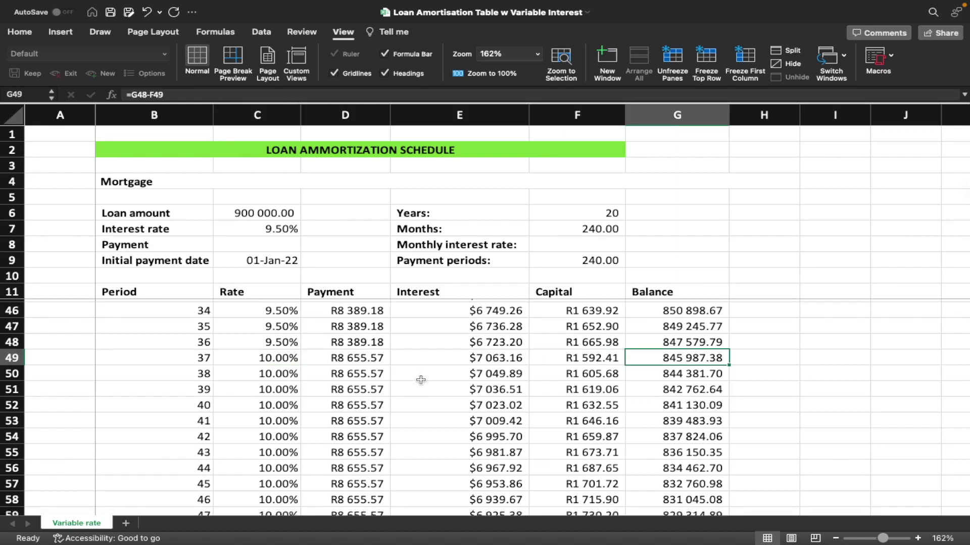
key("ctrl+Up")
scroll(421, 380, "down", 20)
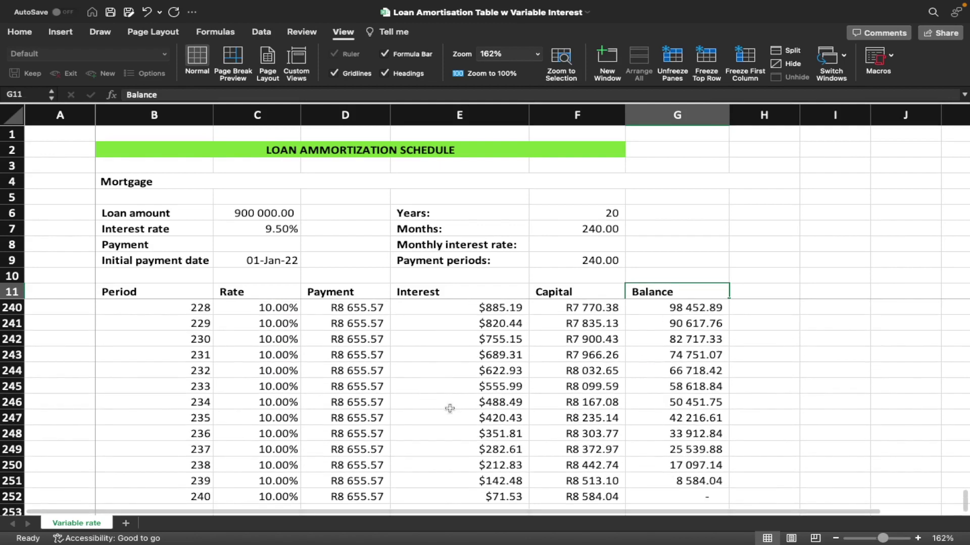
scroll(450, 408, "down", 3)
left_click(700, 452)
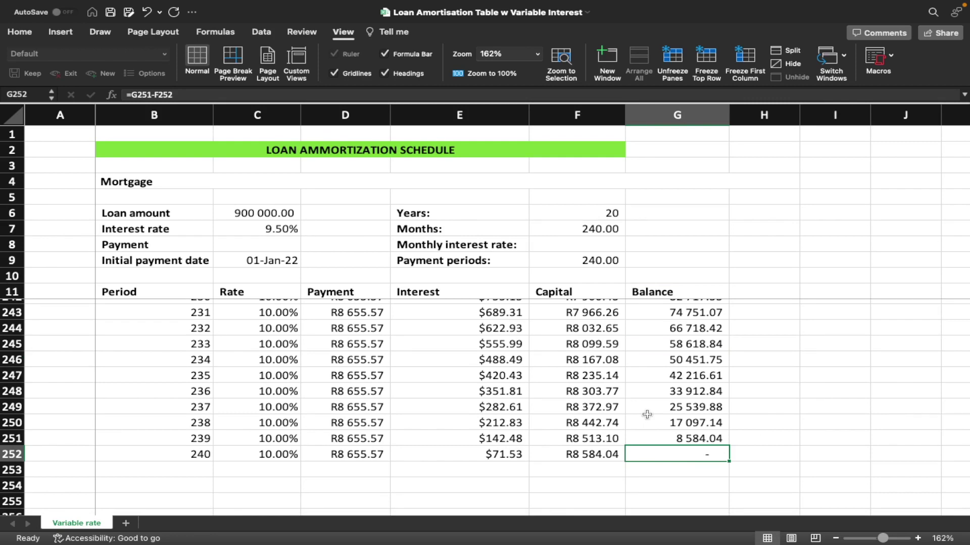
Step: Set the period 160 rate in C172 to 8.5%, fill it down through period 240, and inspect the period 159 payment formula
scroll(556, 378, "up", 20)
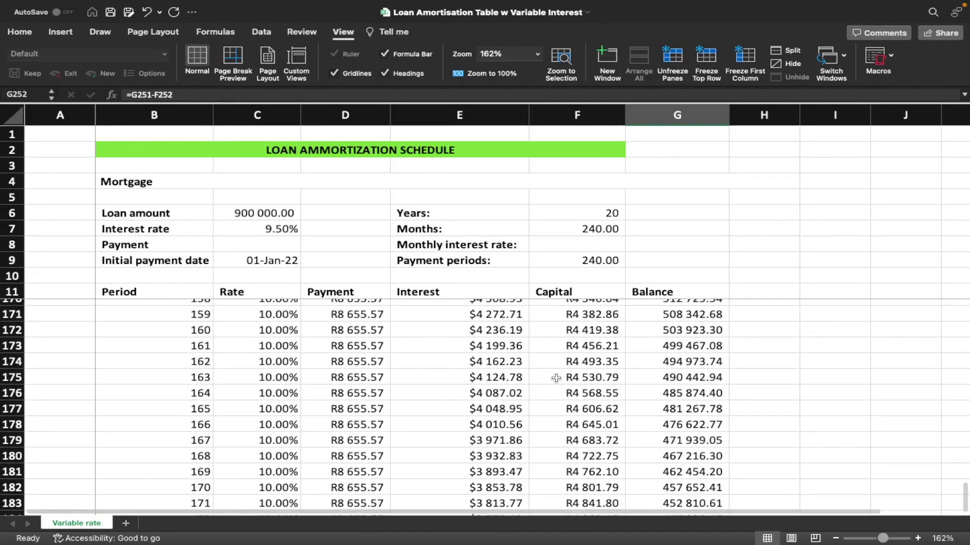
scroll(338, 325, "up", 2)
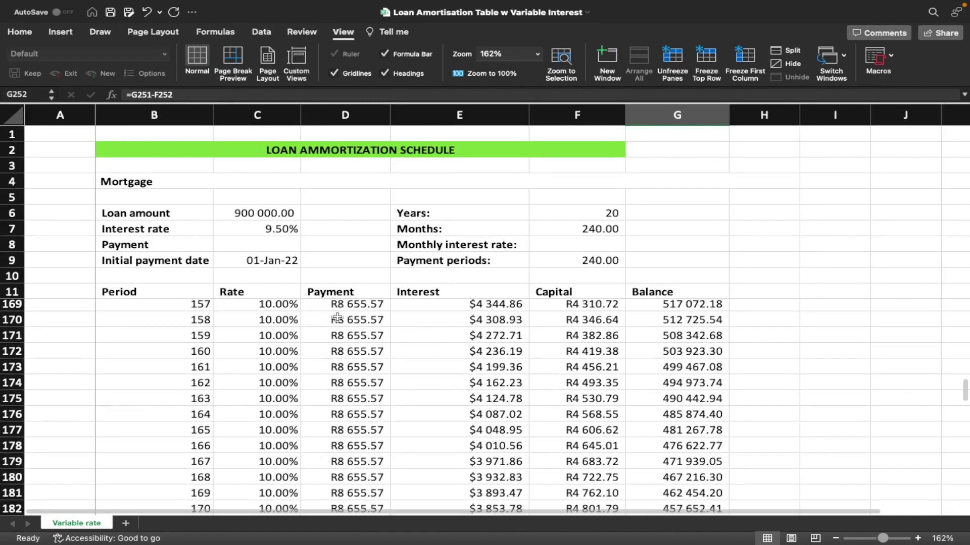
left_click(272, 354)
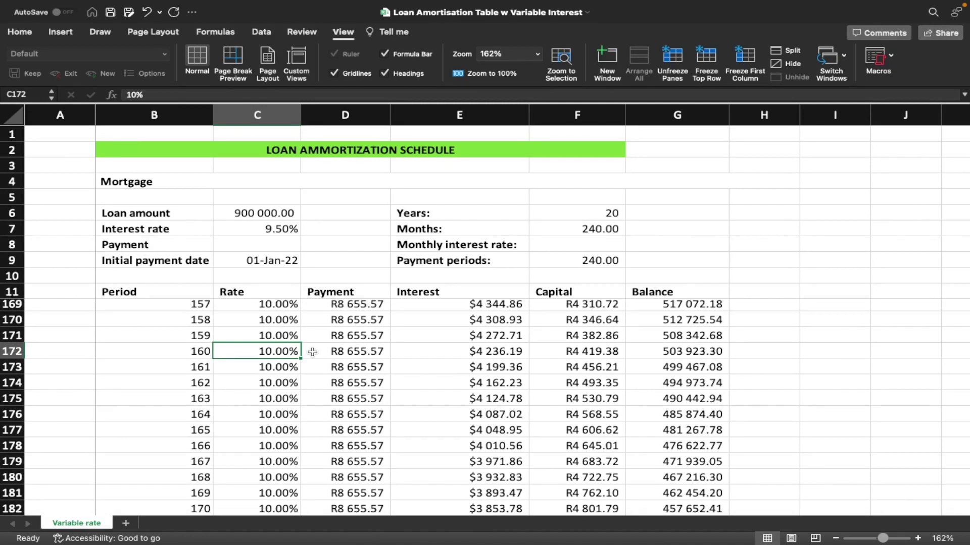
type("8.5")
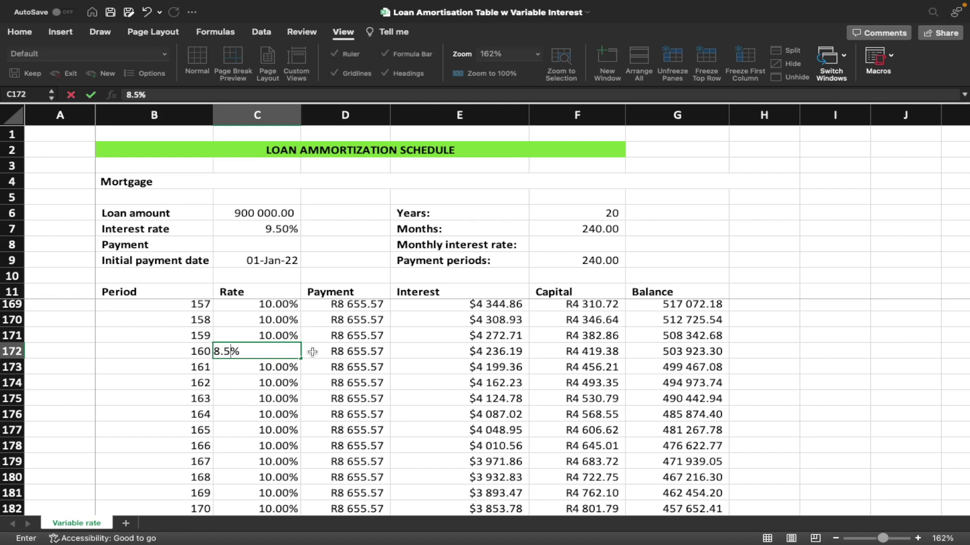
key("Return")
key("Up")
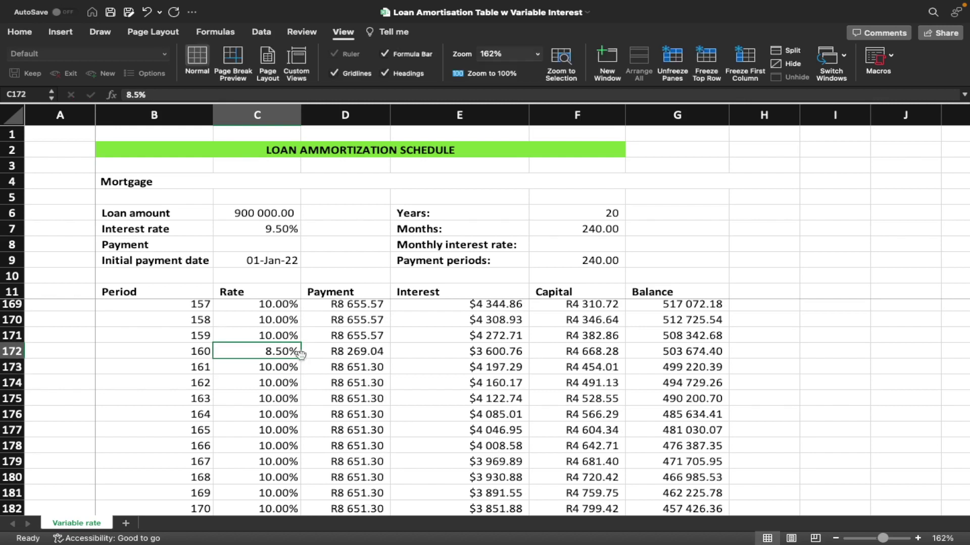
double_click(302, 357)
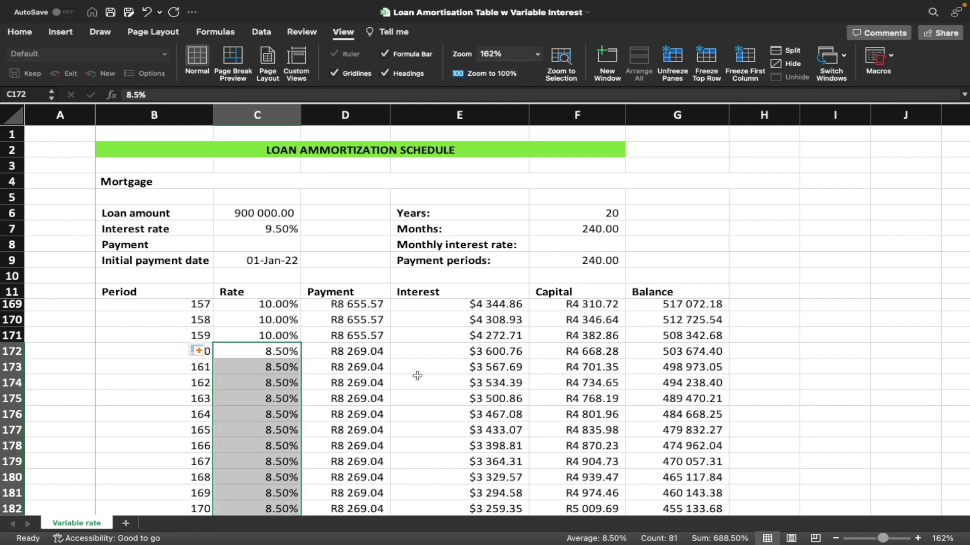
left_click(375, 336)
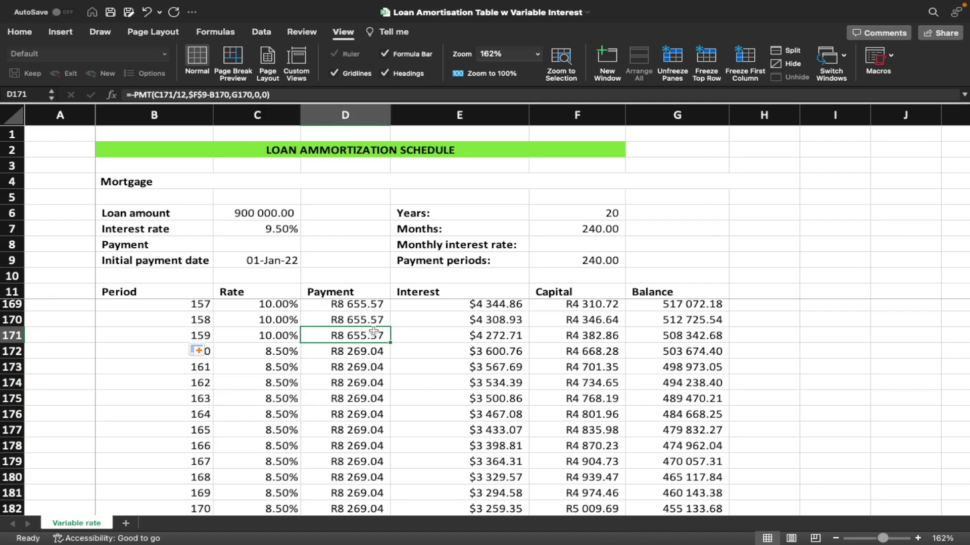
Step: Inspect the period 160 payment formula in D172 and check the final balance for period 240 in G252
left_click(367, 352)
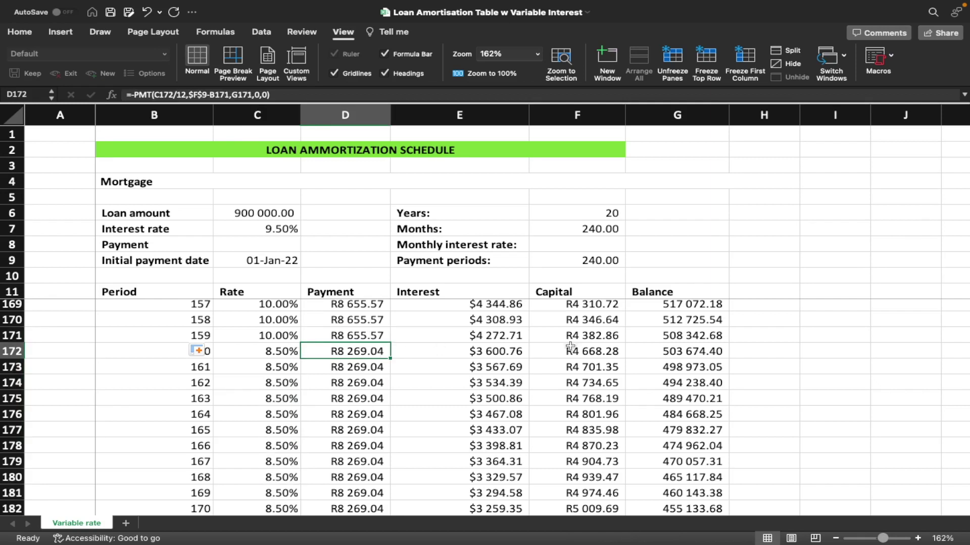
left_click(699, 361)
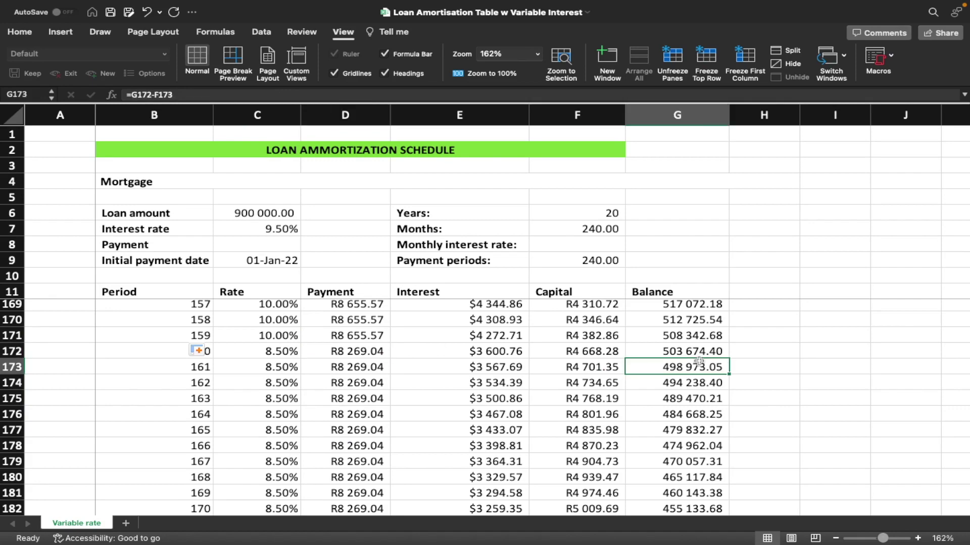
key("ctrl+Down")
scroll(682, 401, "down", 3)
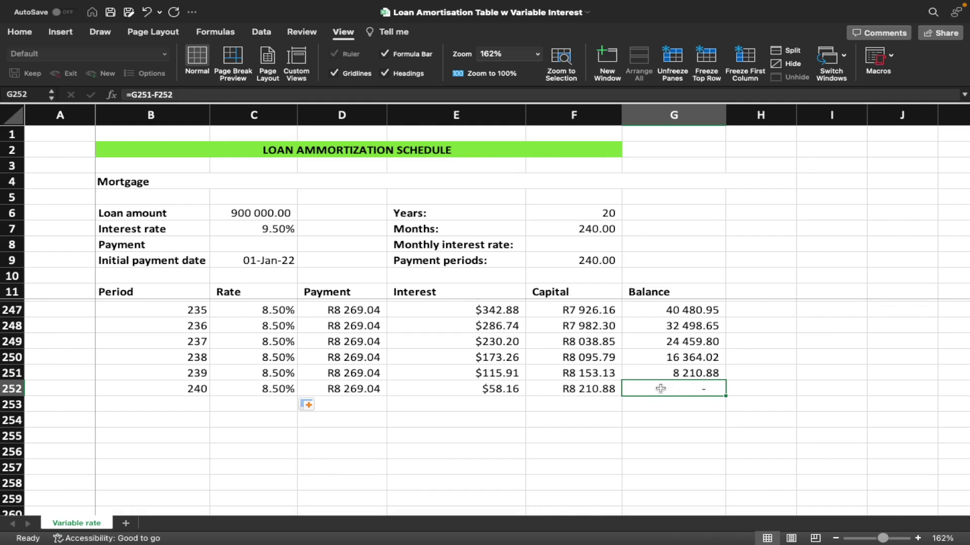
Step: Go back up the schedule from the final period and inspect the period 183 rate in C195
scroll(660, 389, "up", 9)
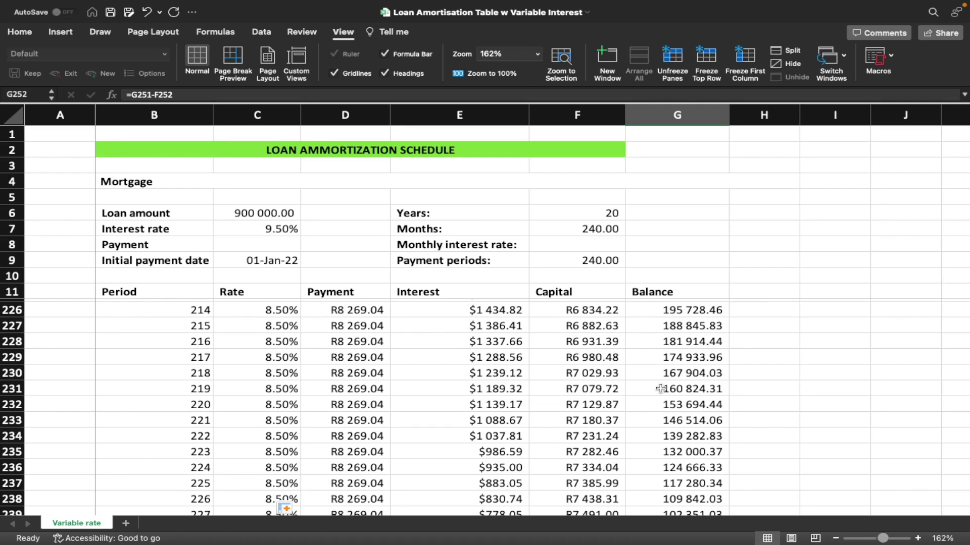
scroll(268, 340, "up", 12)
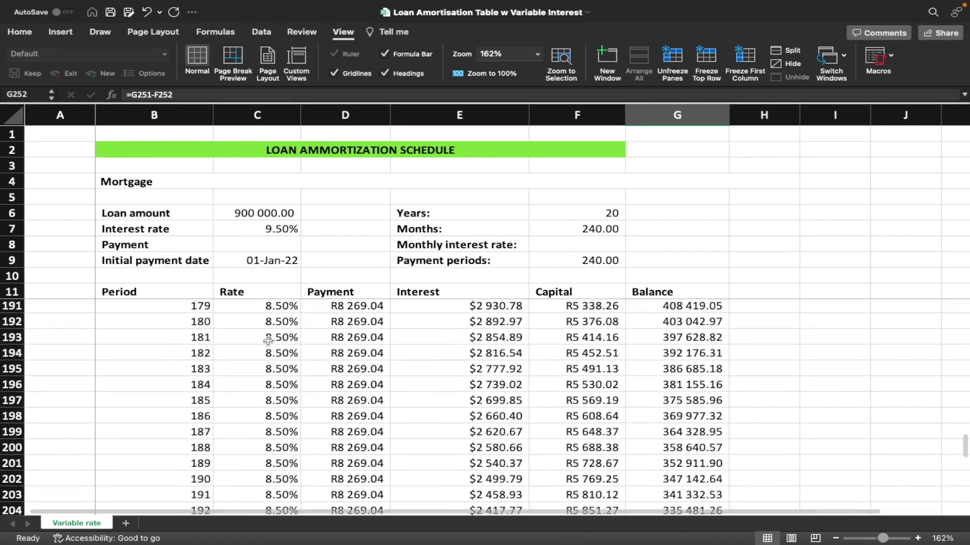
left_click(275, 373)
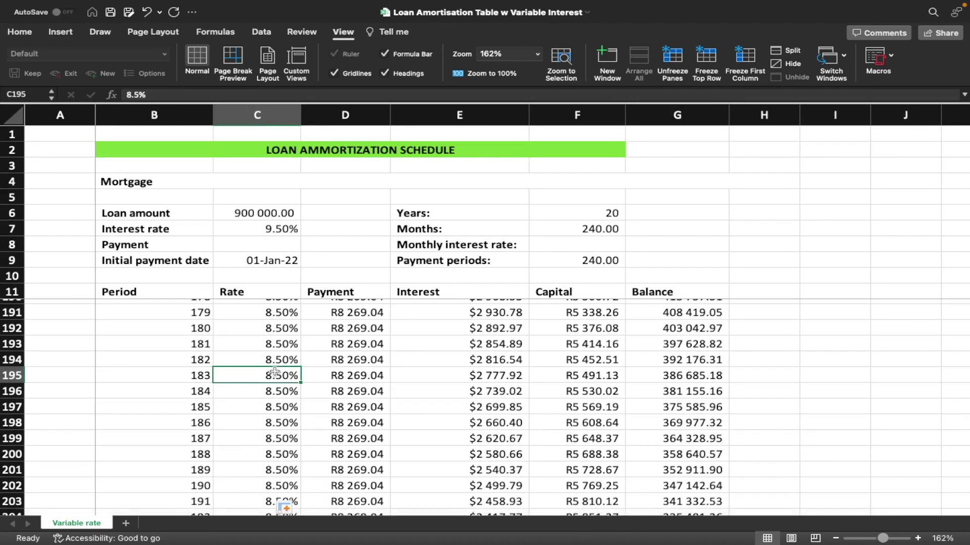